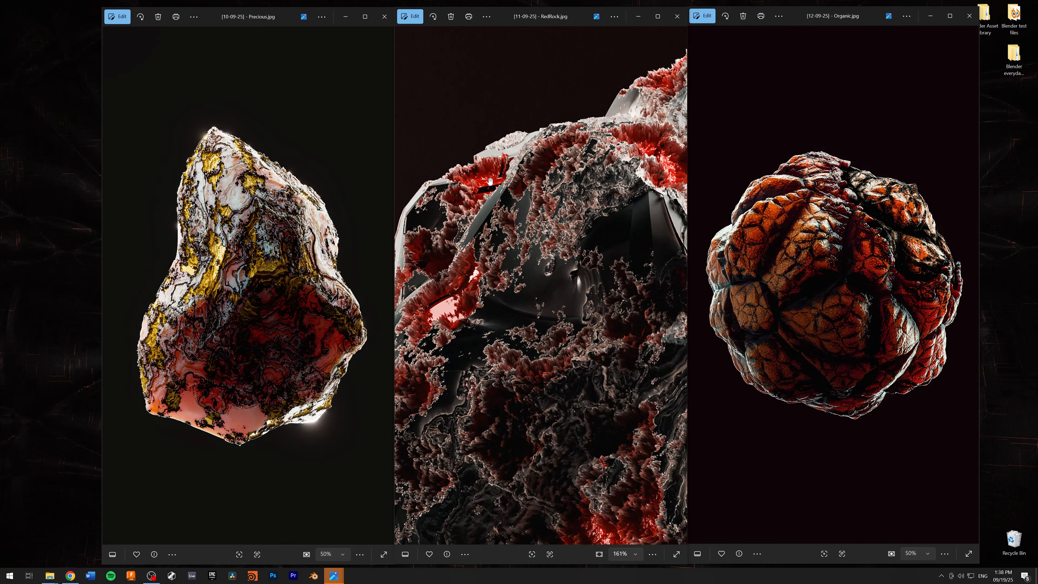
Pan and zoom around the RedRock.jpg render to examine its surface detail
drag(494, 306, 491, 148)
drag(606, 158, 457, 191)
drag(569, 153, 513, 185)
scroll(604, 178, down, 5)
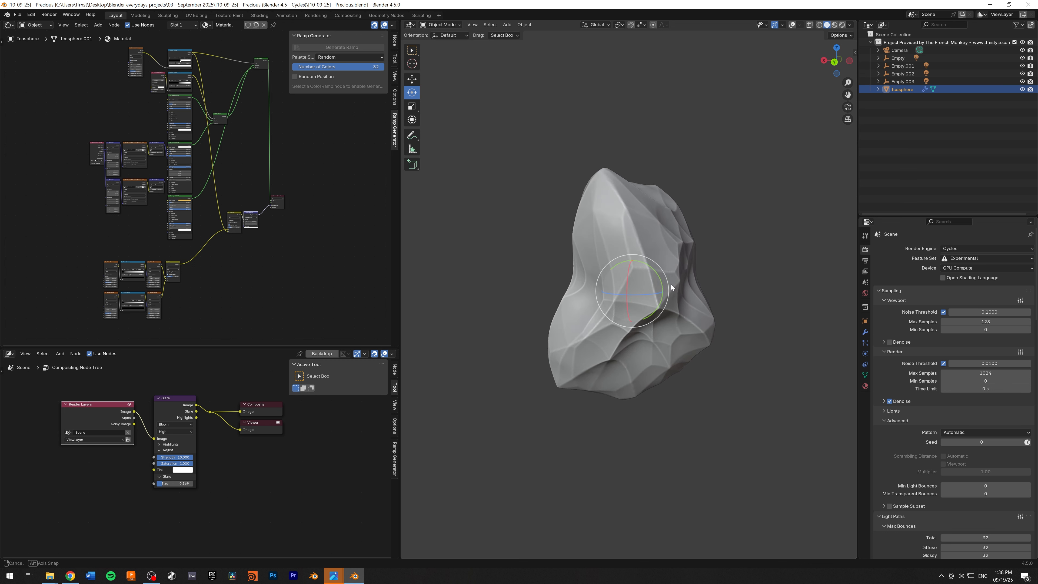
In Blender, inspect the existing rock mesh from several angles and show its modifier settings
middle_drag(671, 284, 1018, 84)
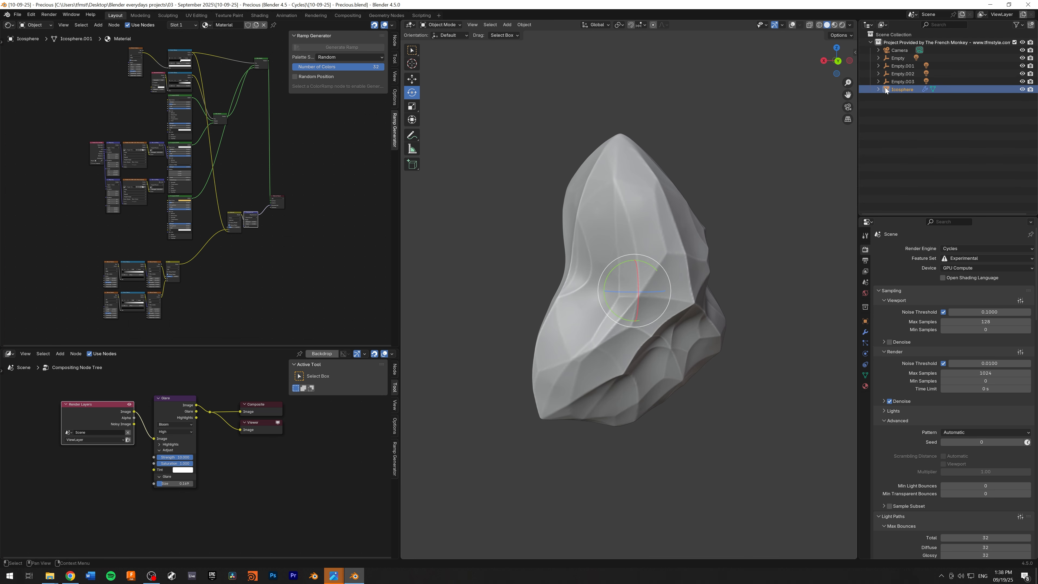
click(904, 91)
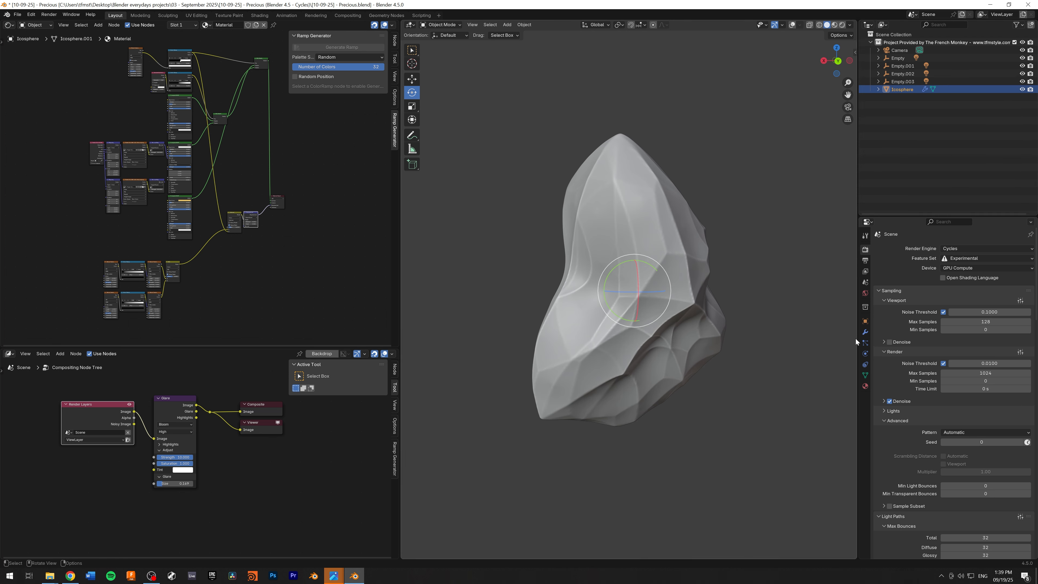
click(865, 334)
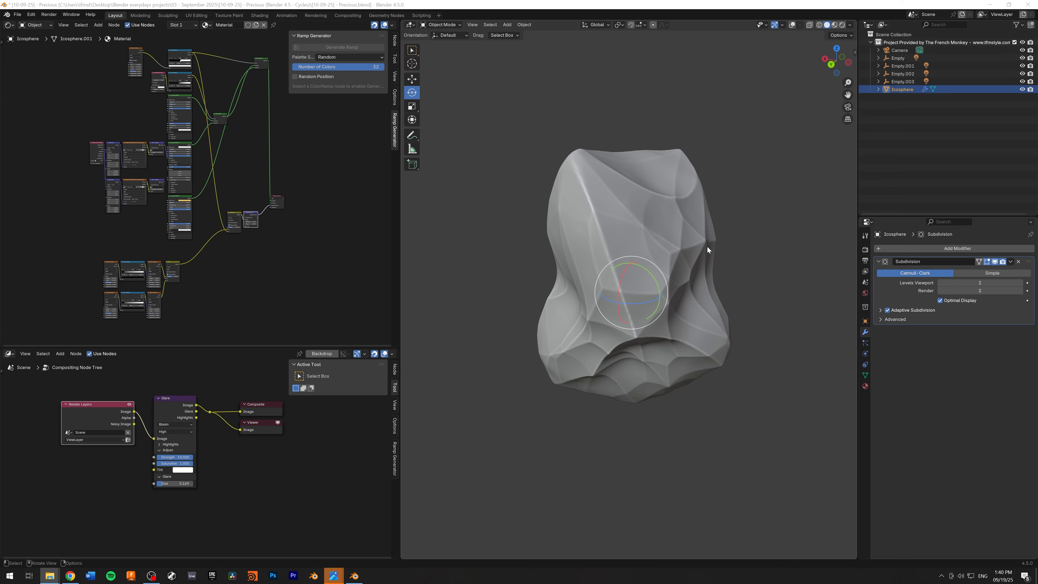
mouse_move(666, 236)
middle_down()
mouse_move(621, 241)
mouse_move(664, 228)
mouse_move(665, 205)
mouse_move(697, 223)
mouse_move(749, 219)
mouse_move(645, 224)
middle_up()
Hide the existing rock and add a new Ico Sphere with more subdivisions and smooth shading
click(1023, 89)
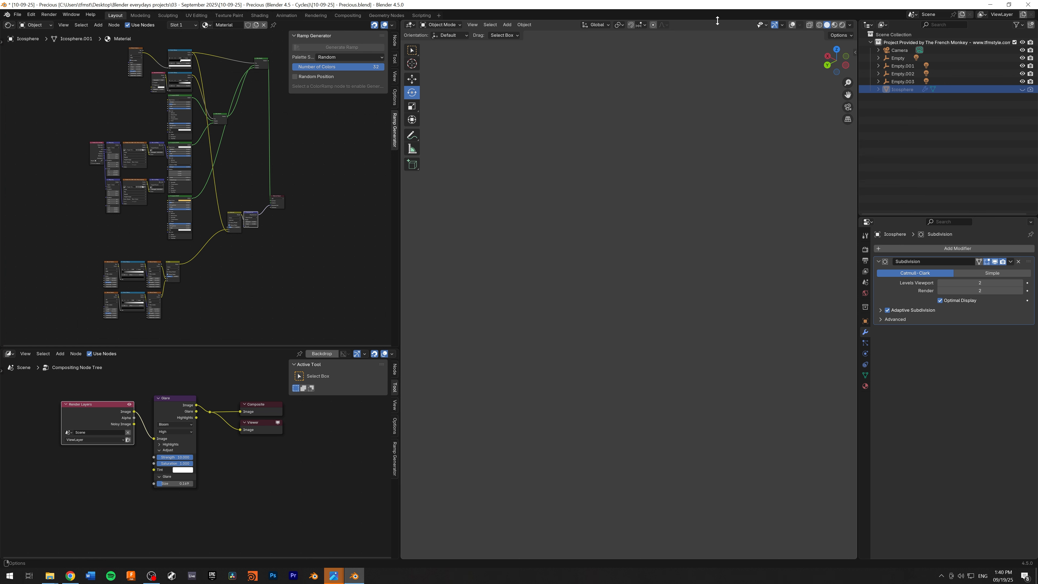
click(507, 25)
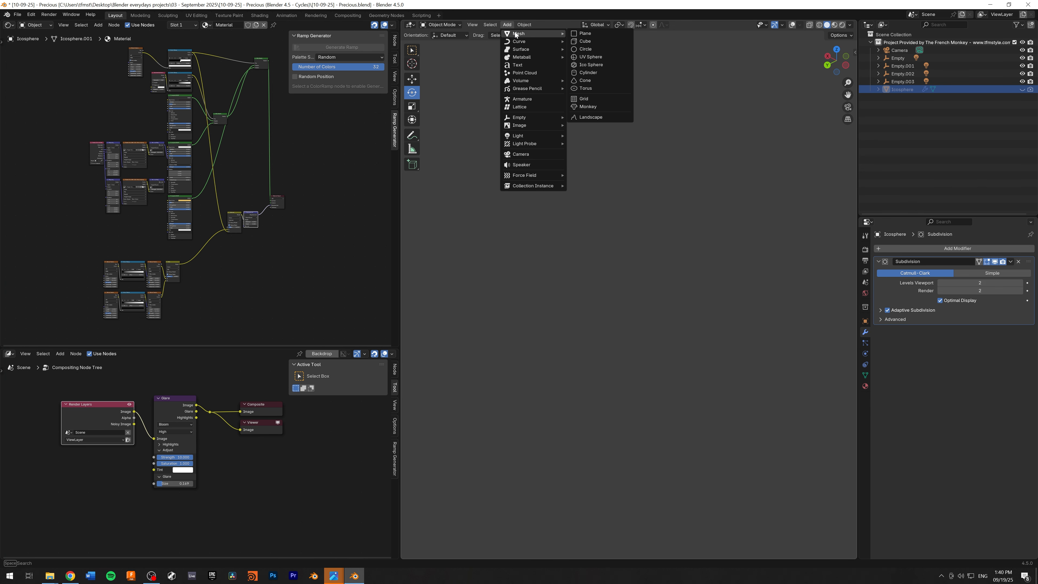
click(507, 24)
mouse_move(531, 34)
click(592, 64)
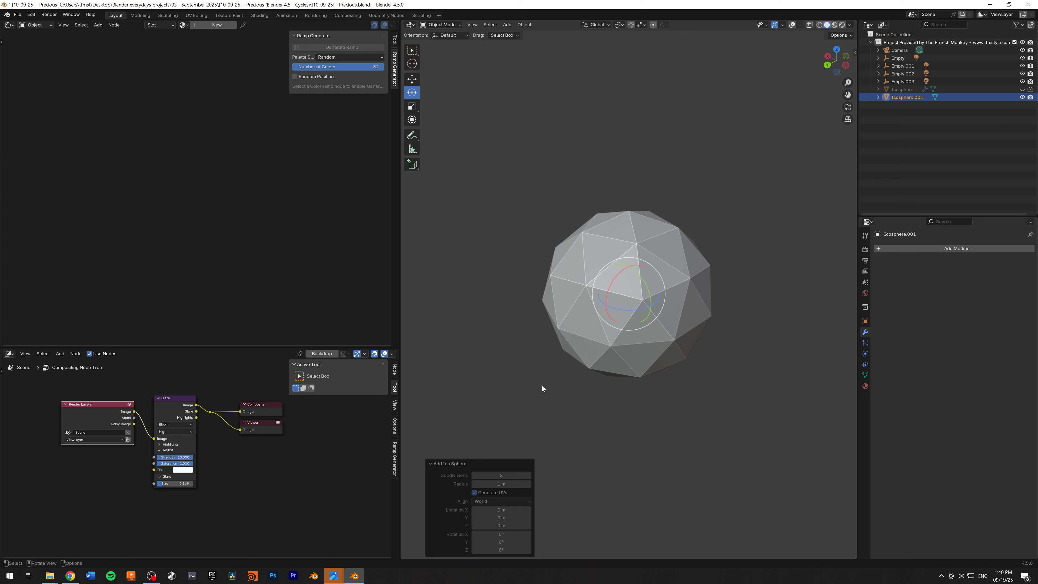
click(529, 485)
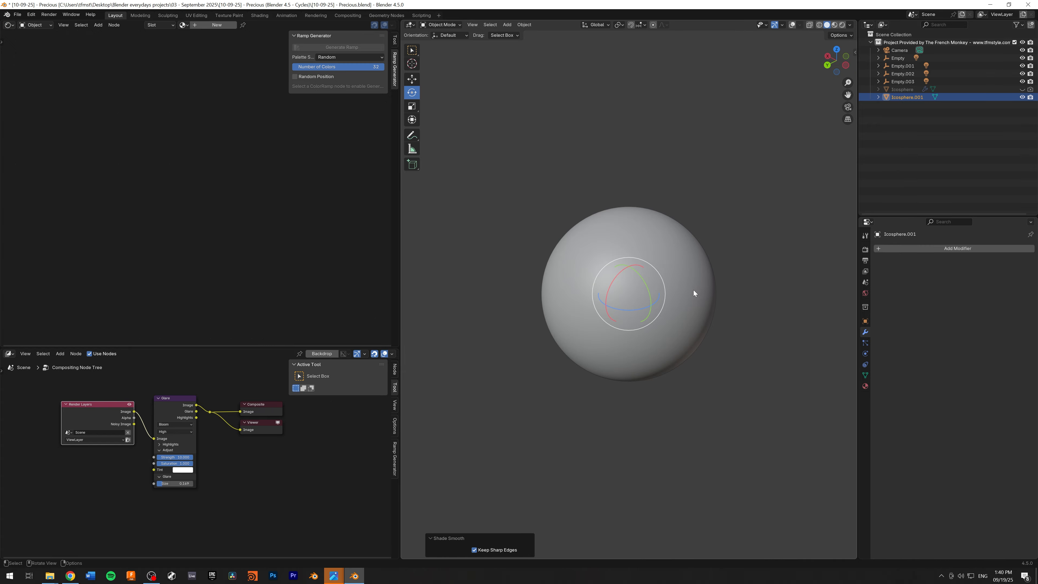
Add a Displace modifier to the new sphere and create a new texture for it
click(938, 248)
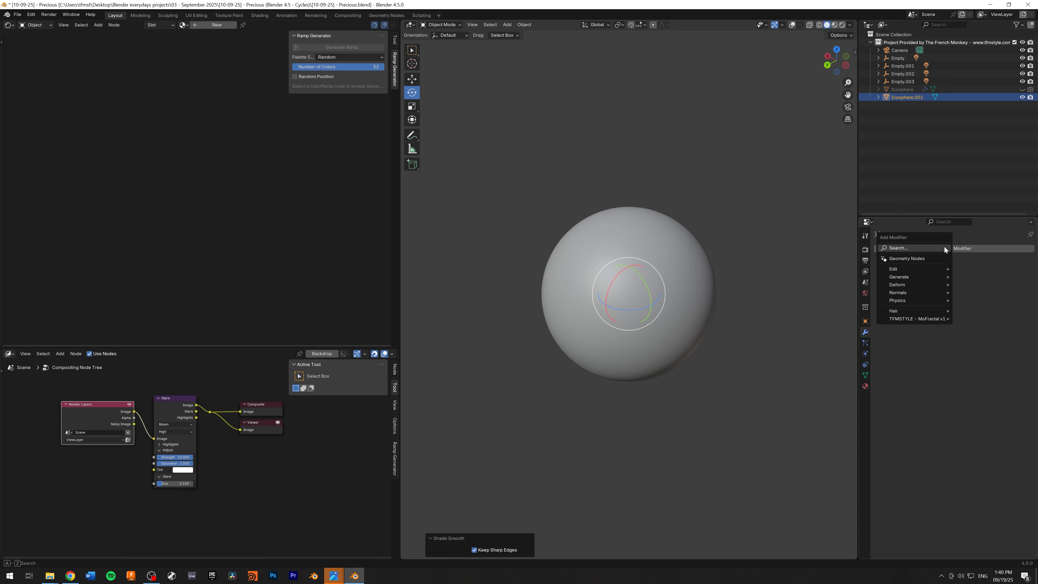
mouse_move(907, 285)
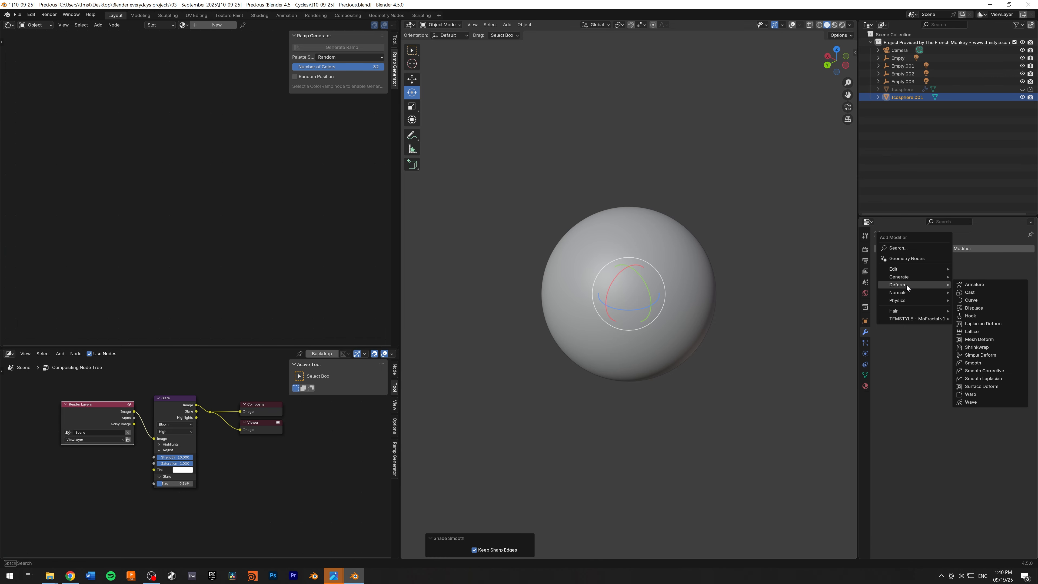
click(973, 309)
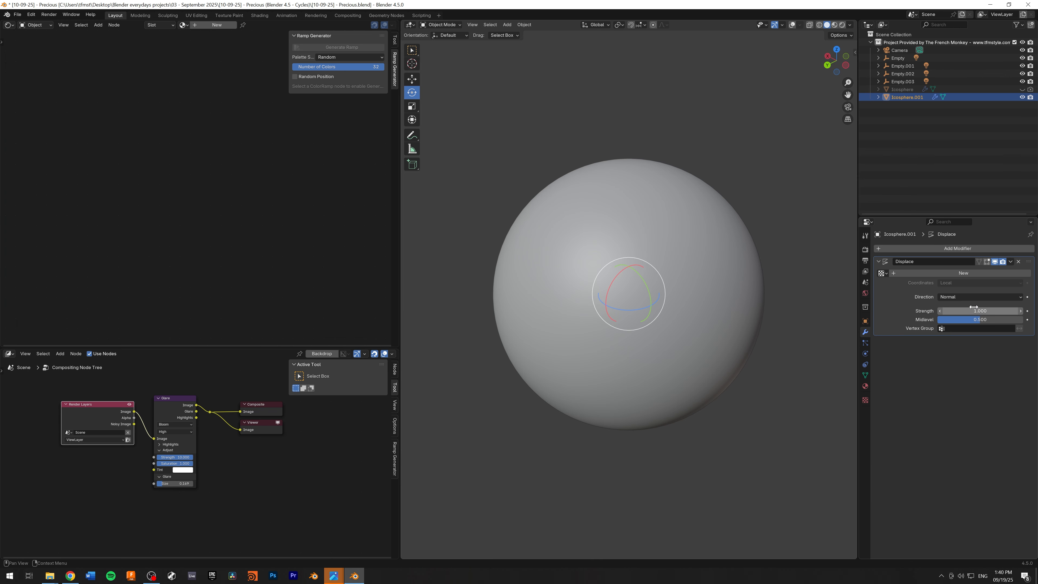
click(948, 275)
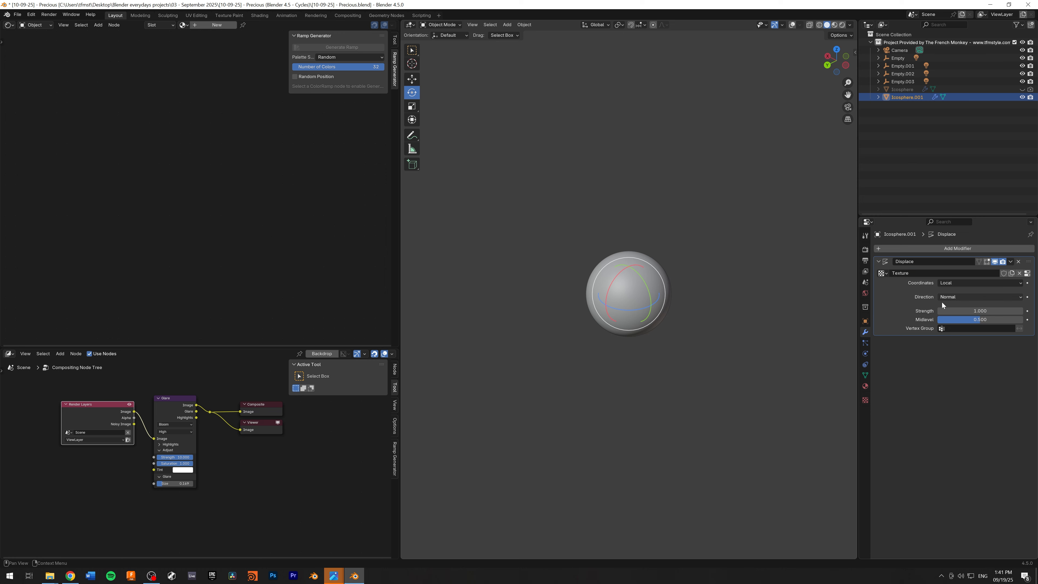
Change the displacement texture's type to Voronoi and check the sphere's deformed shape
click(865, 401)
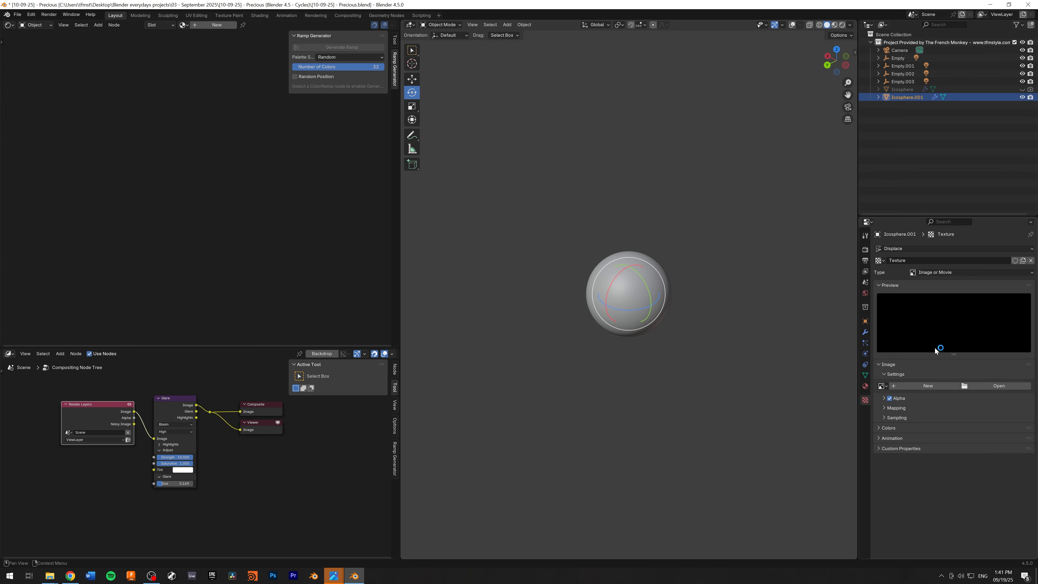
click(944, 274)
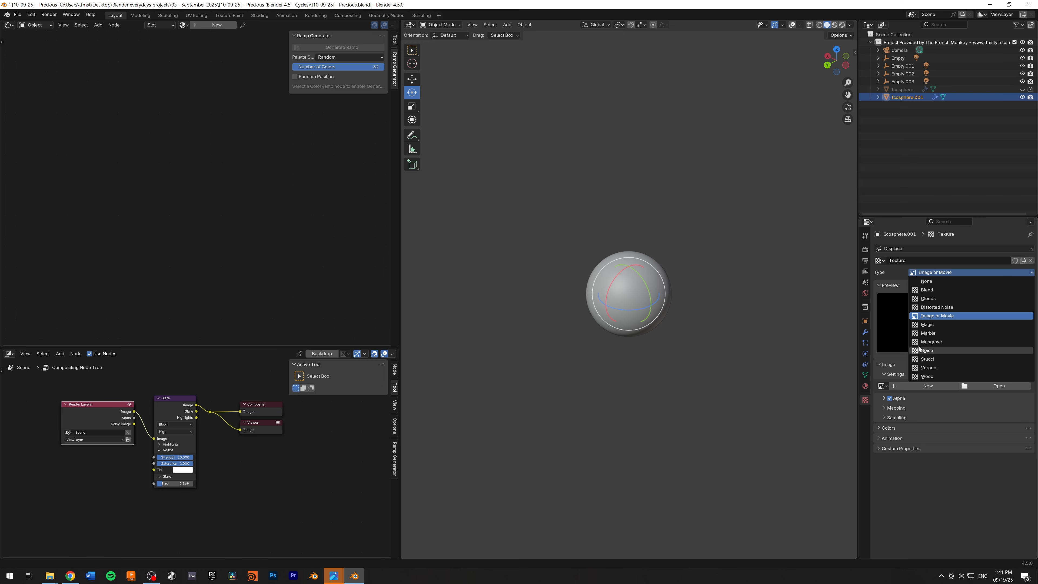
click(944, 368)
middle_drag(663, 294, 690, 285)
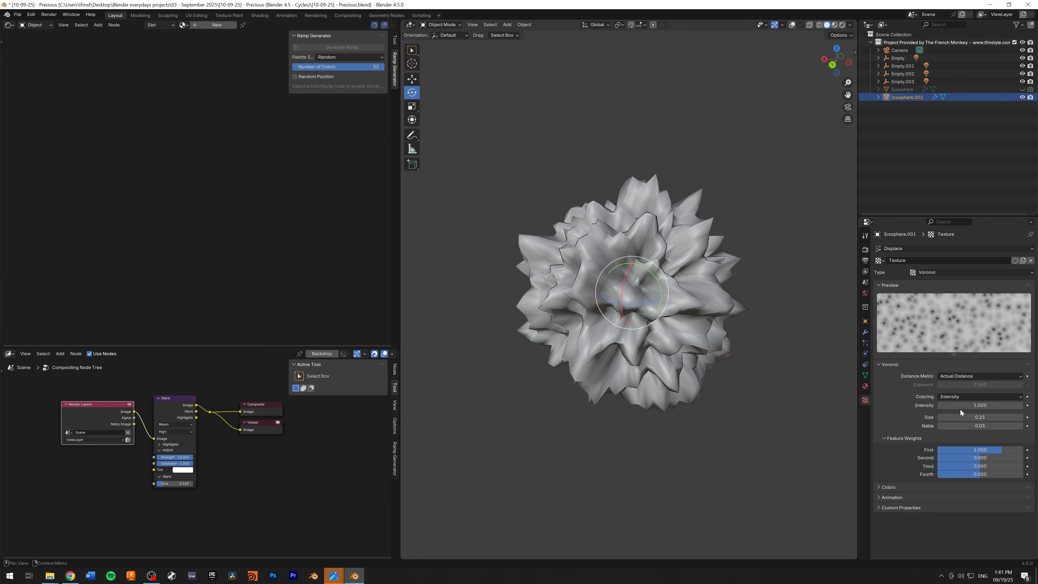
Set the Voronoi texture's intensity to 0.6, its size to 0.82 and its distance metric to Distance Squared
drag(961, 406, 1032, 417)
drag(958, 416, 969, 417)
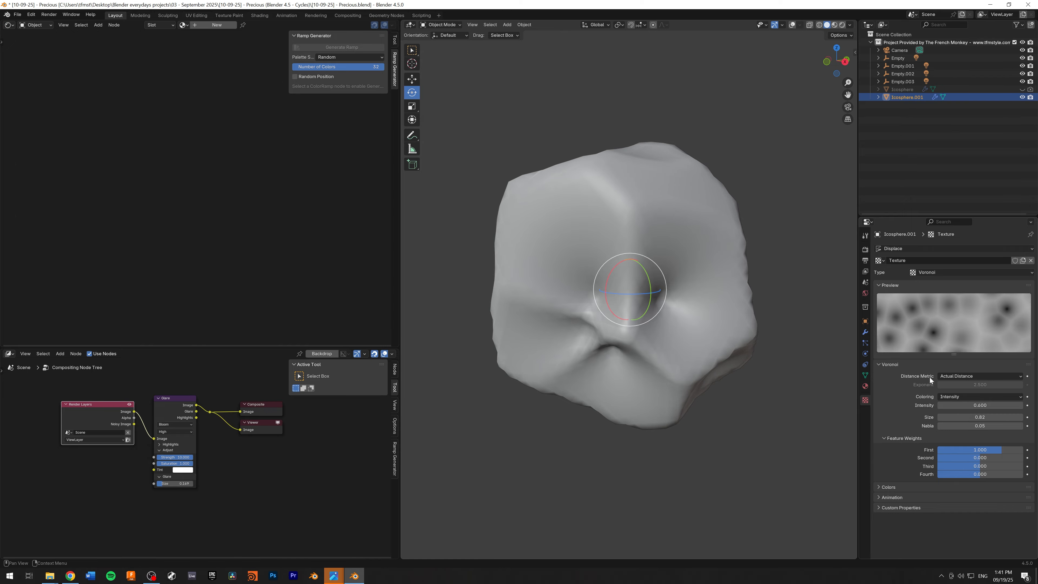
click(960, 376)
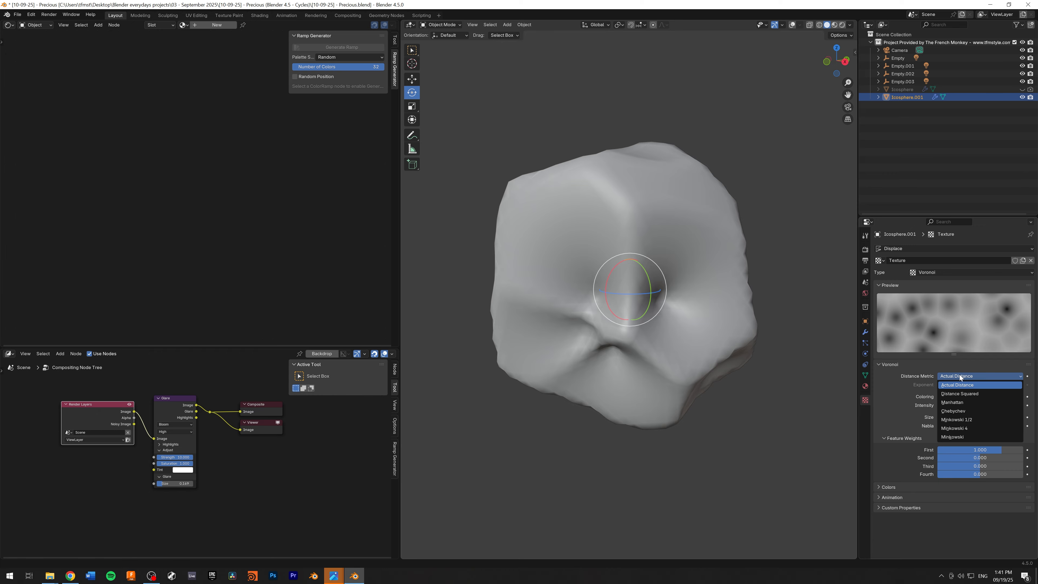
click(953, 394)
middle_drag(733, 293, 832, 285)
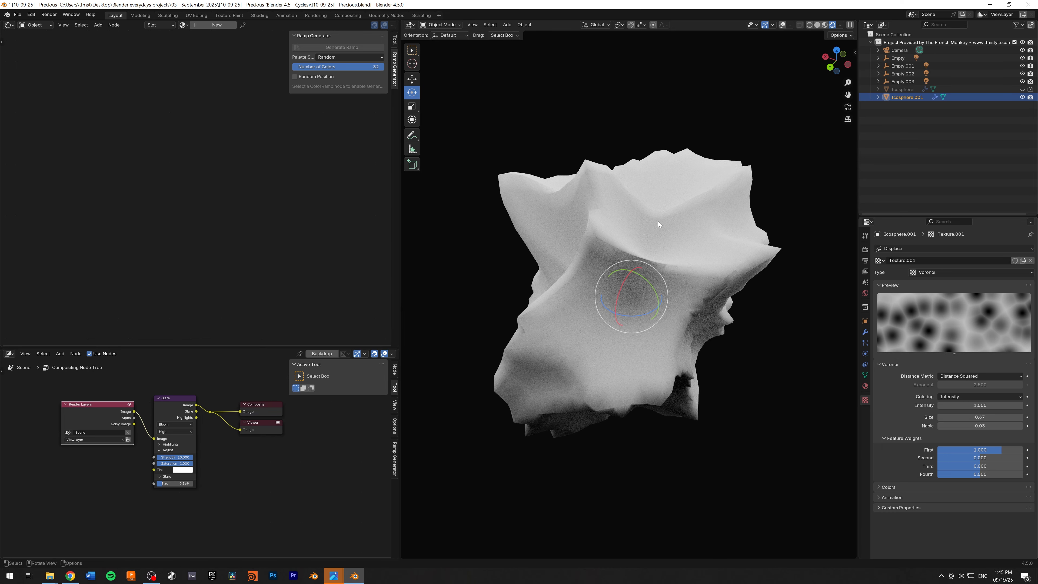
Add a Subdivision Surface modifier to the displaced sphere and move it above the Displace modifier
middle_drag(658, 220, 605, 208)
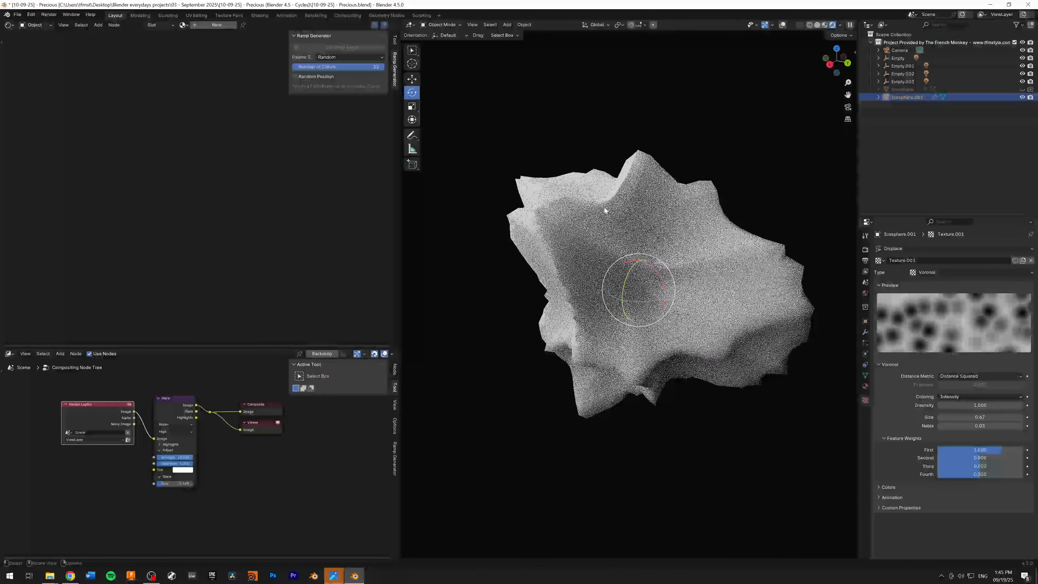
middle_drag(675, 277, 636, 244)
click(865, 332)
middle_drag(709, 226, 743, 235)
click(912, 249)
mouse_move(886, 240)
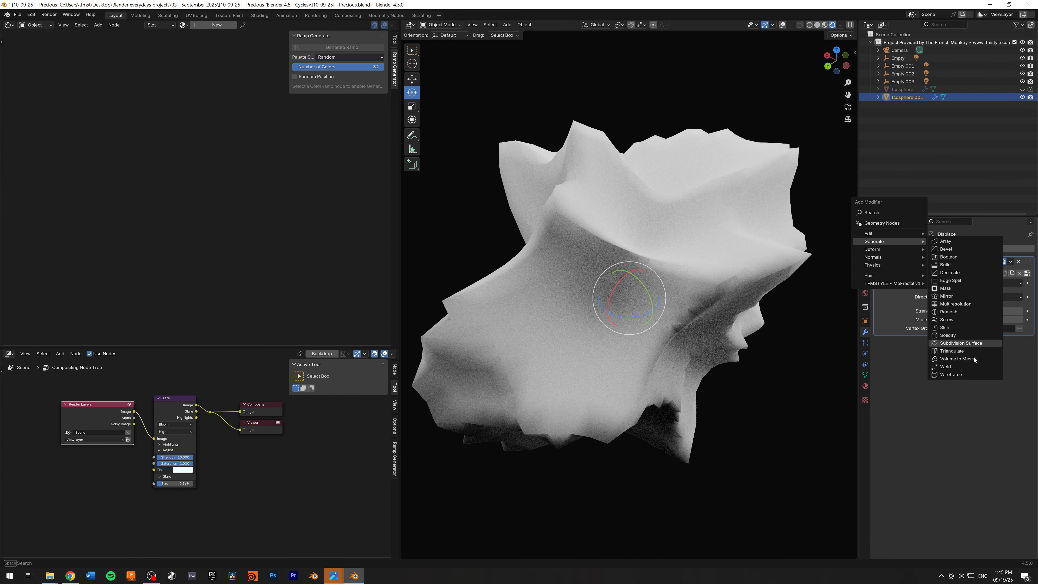
click(961, 343)
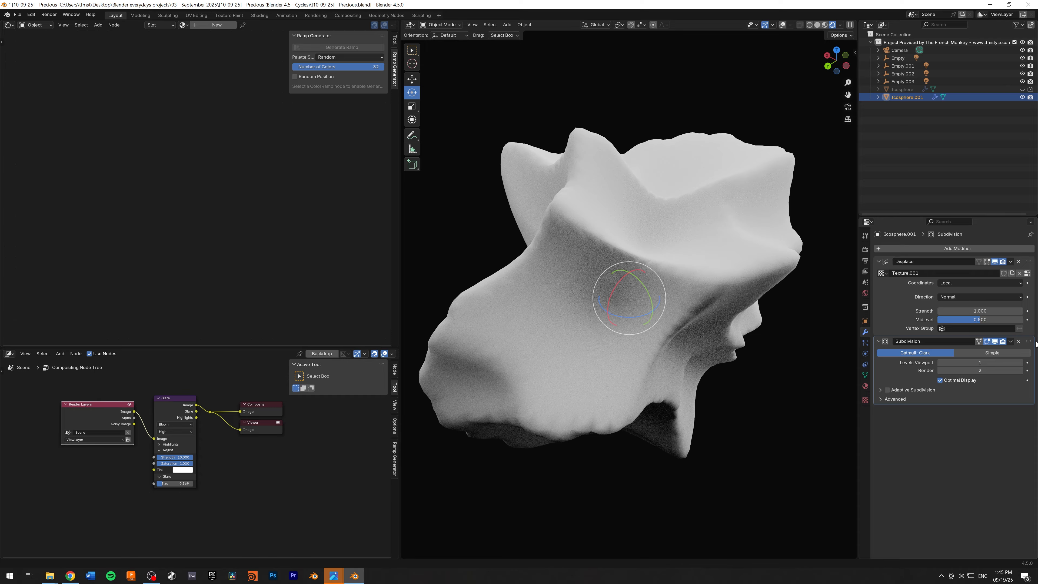
drag(1029, 335, 1022, 254)
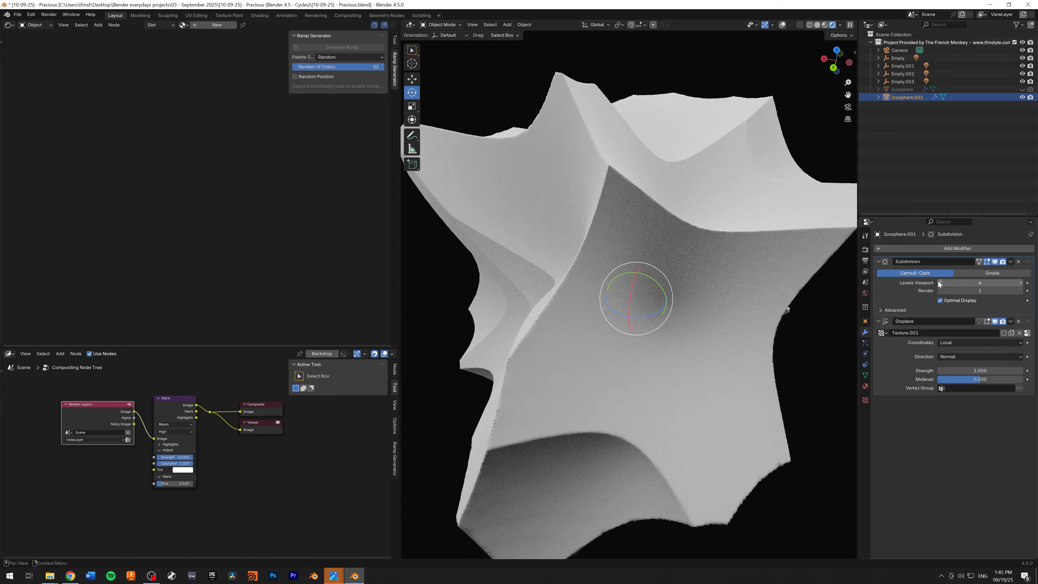
Set the Subdivision modifier's viewport and render levels to 3 and the Displace strength to 0.9
click(940, 282)
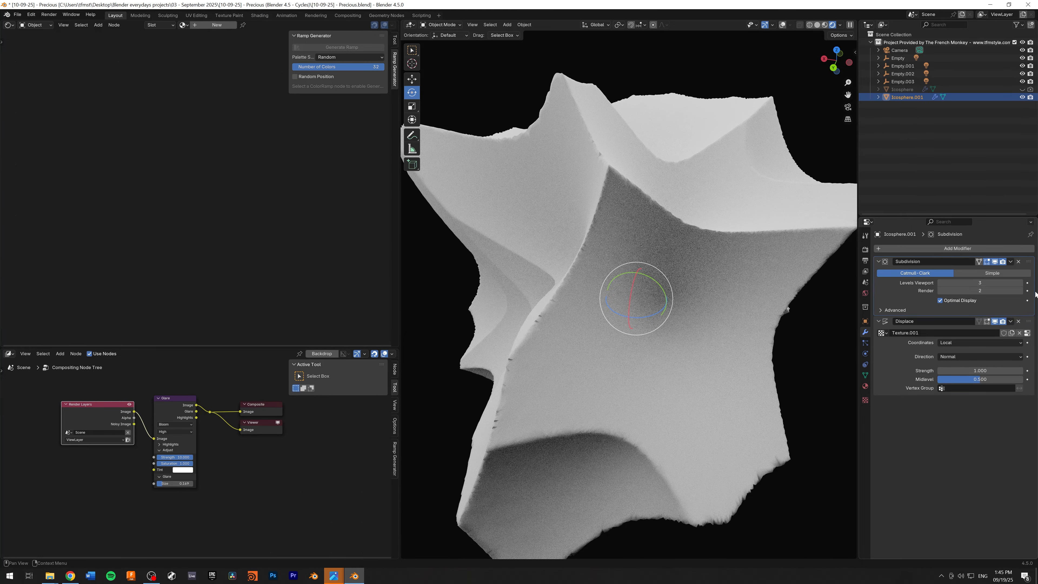
click(1021, 291)
mouse_move(649, 234)
middle_down()
mouse_move(680, 198)
mouse_move(696, 220)
mouse_move(658, 202)
middle_up()
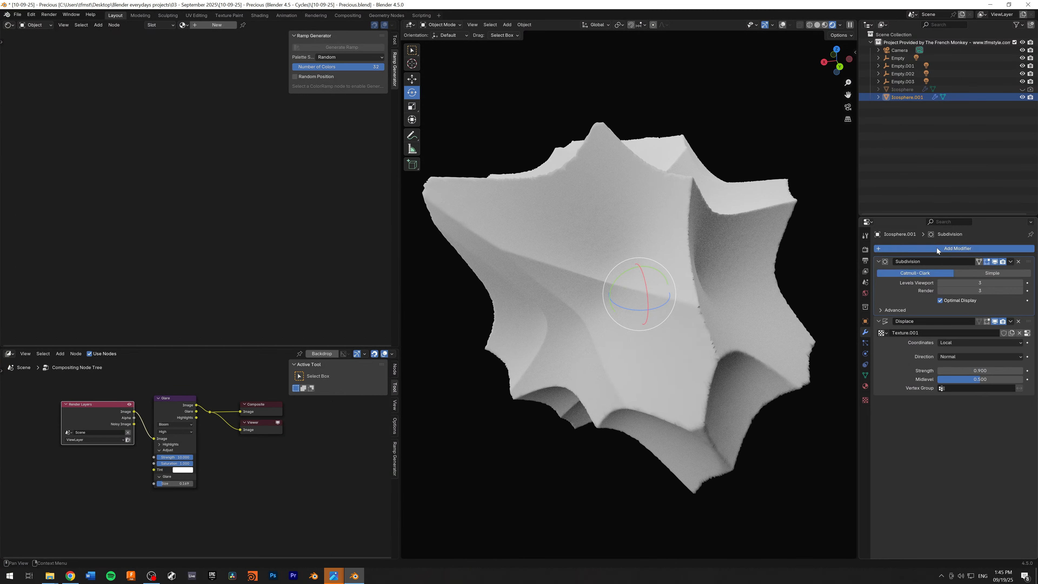
Add a second Subdivision Surface modifier after the Displace modifier on the new rock
click(937, 248)
mouse_move(937, 248)
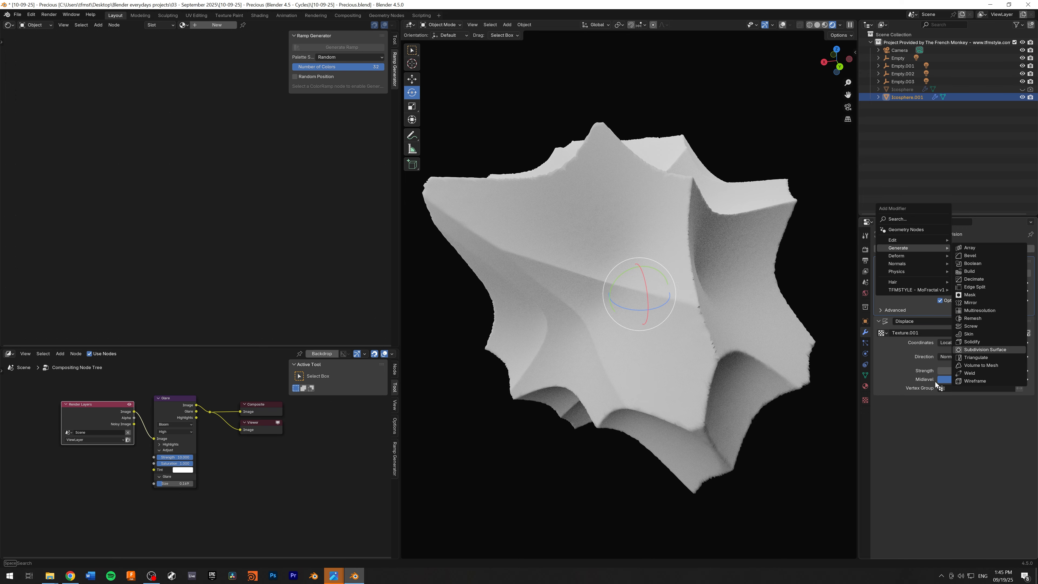
key(Return)
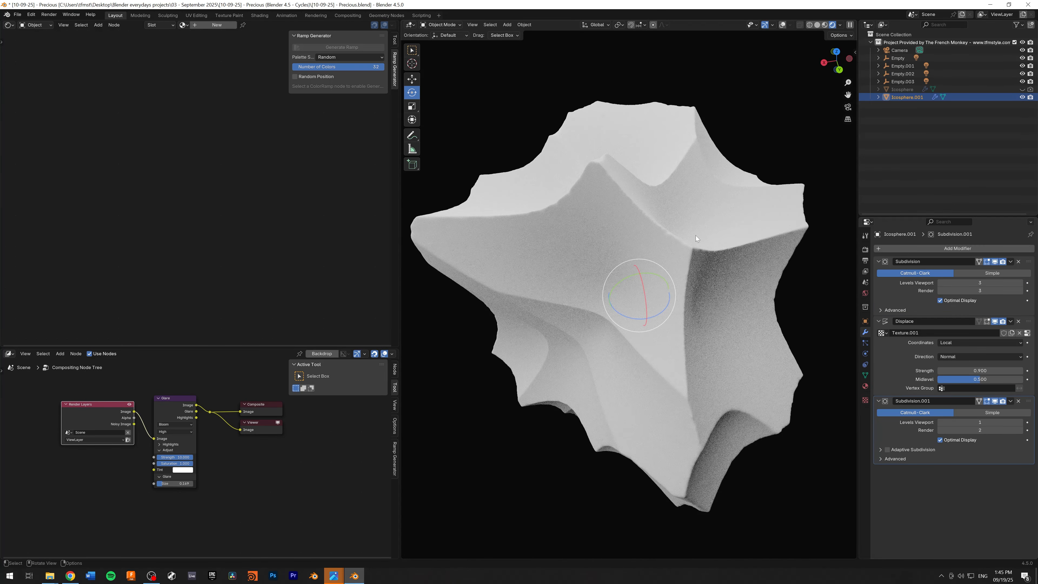
middle_drag(533, 204, 686, 249)
Assign the existing "Material" to the new rock and view its surface up close
click(185, 25)
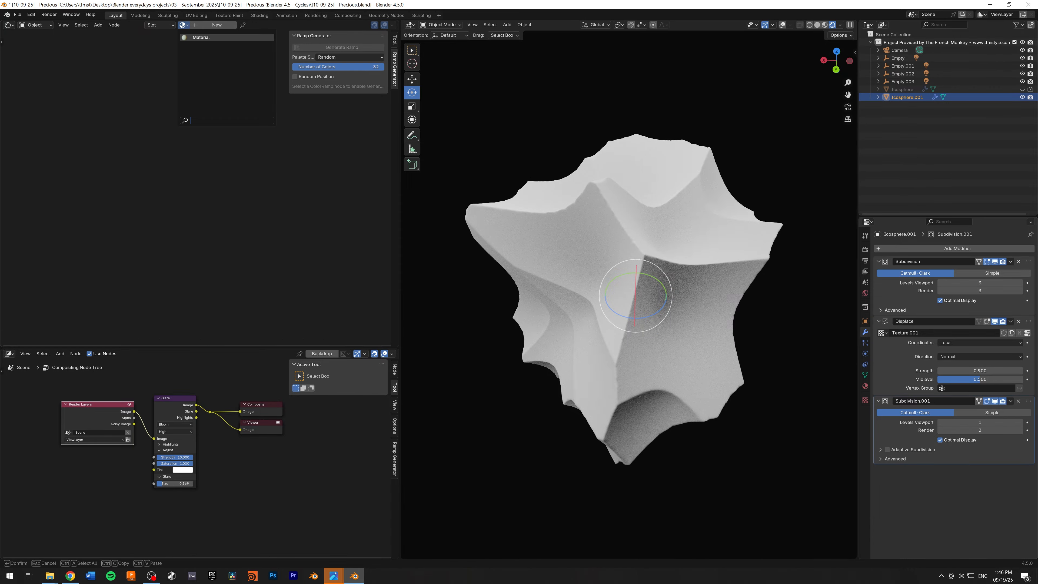
click(194, 36)
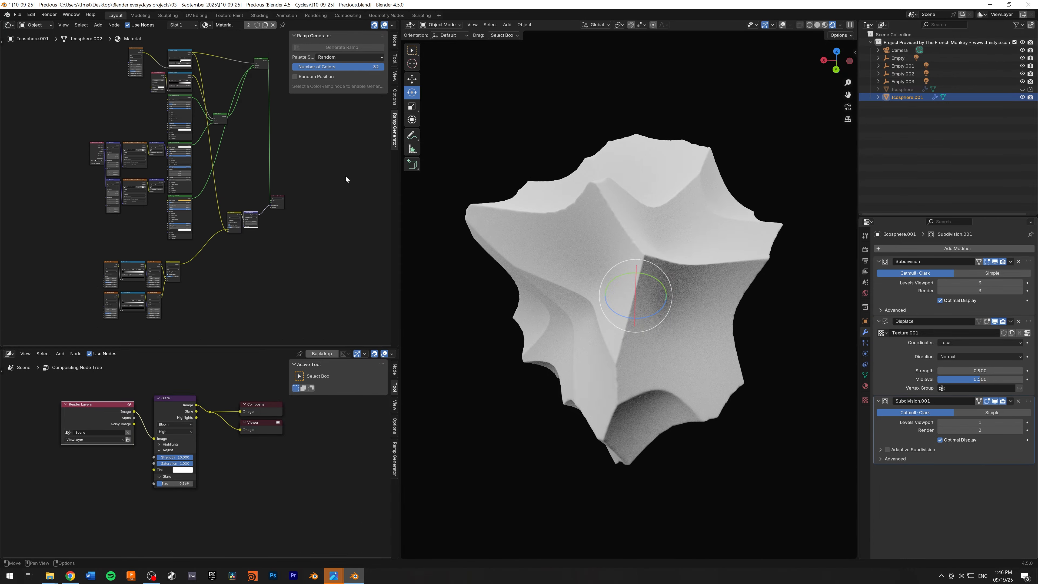
middle_drag(578, 205, 670, 204)
scroll(670, 203, up, 3)
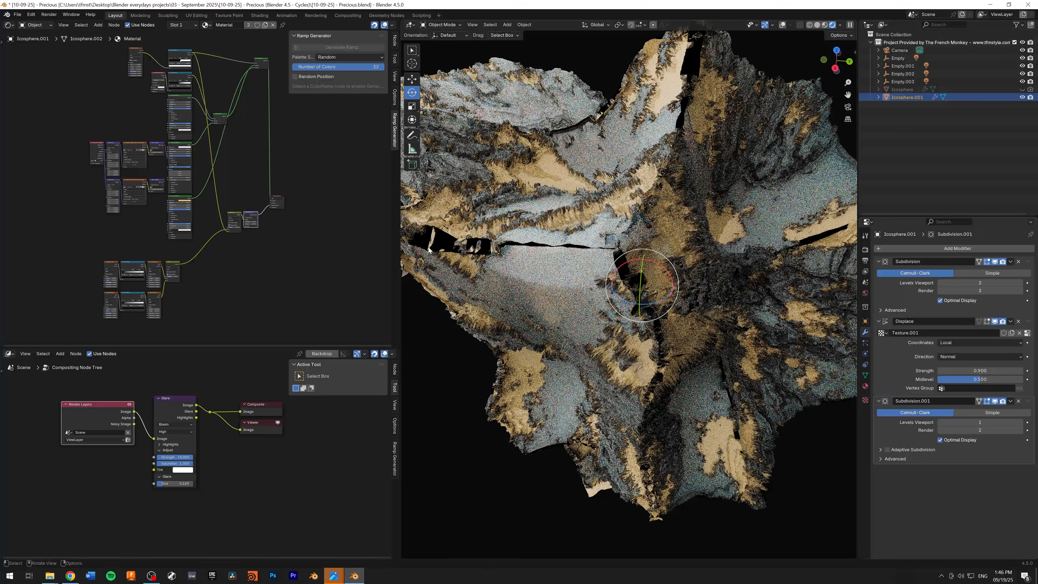
Set the Displacement node's scale to 0.01 in the rock's material
scroll(265, 242, up, 6)
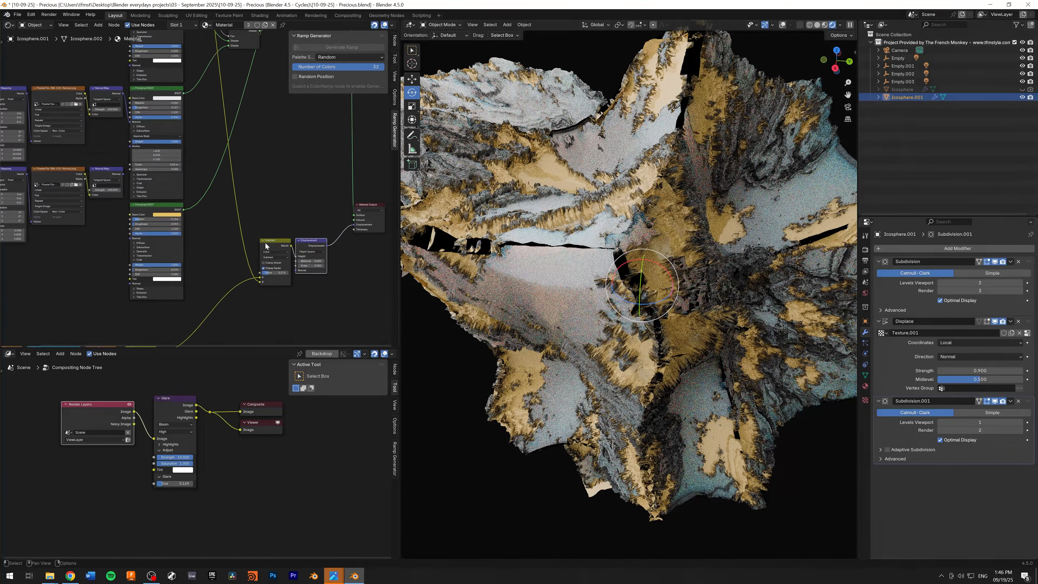
scroll(294, 252, up, 4)
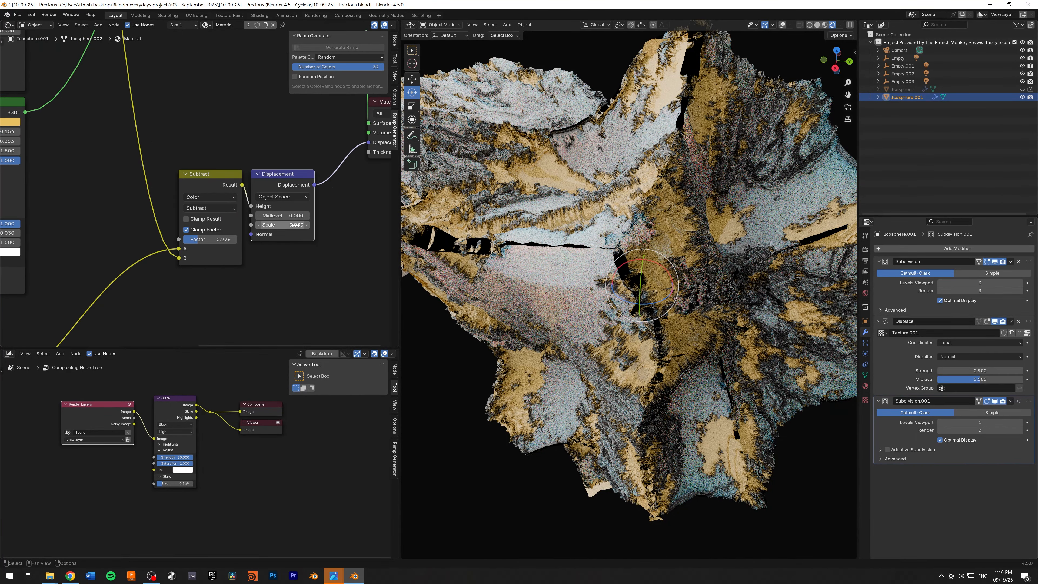
double_click(280, 224)
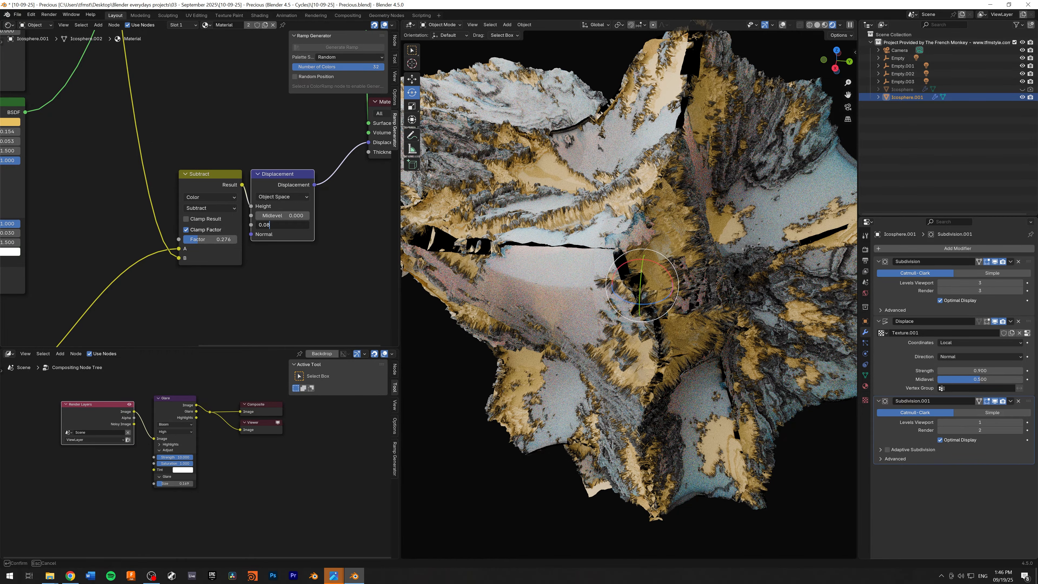
text(0.02)
key(BackSpace)
text(1)
key(Return)
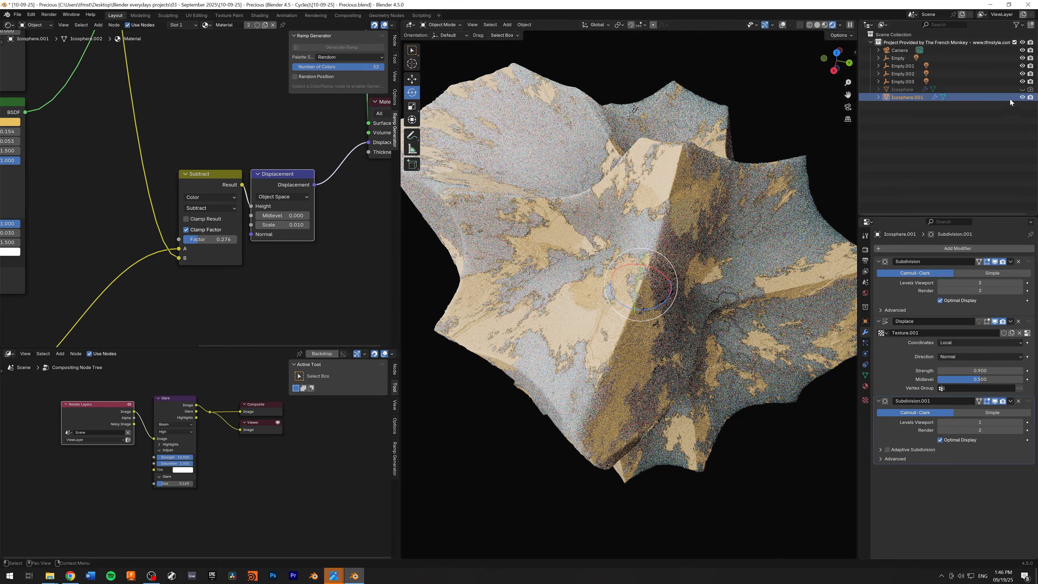
Hide the new rock, show and select the original Icosphere rock, and view it through the camera
click(1022, 97)
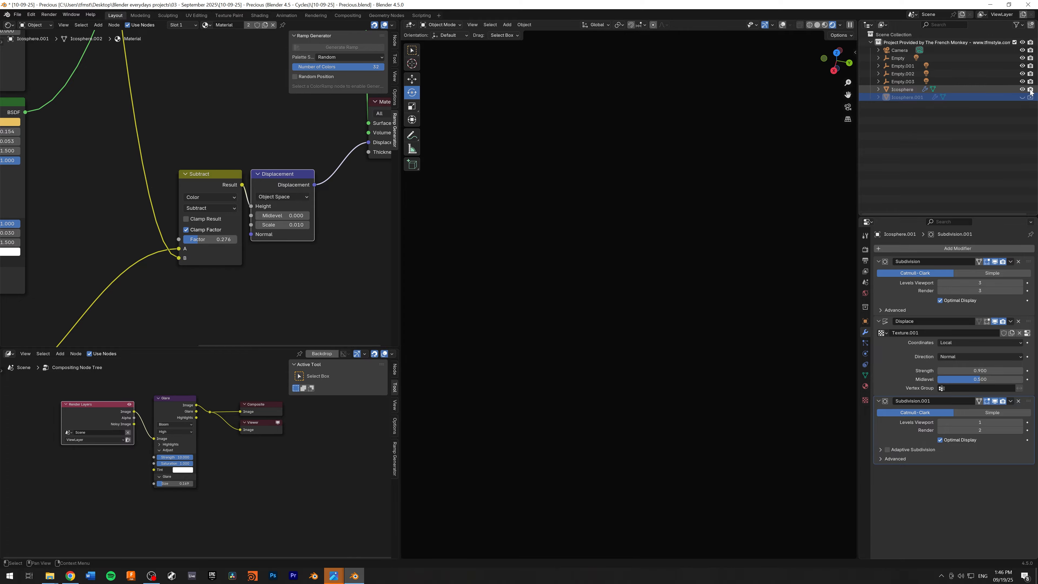
click(903, 90)
key(KP_0)
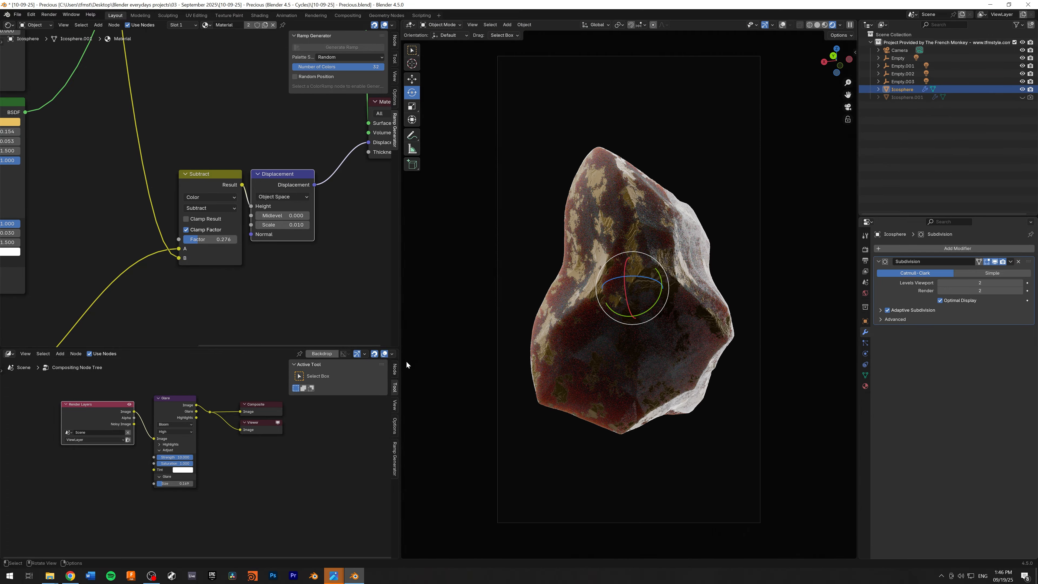
Set the Displacement node's scale to 0.08 in the Icosphere rock's material
click(293, 225)
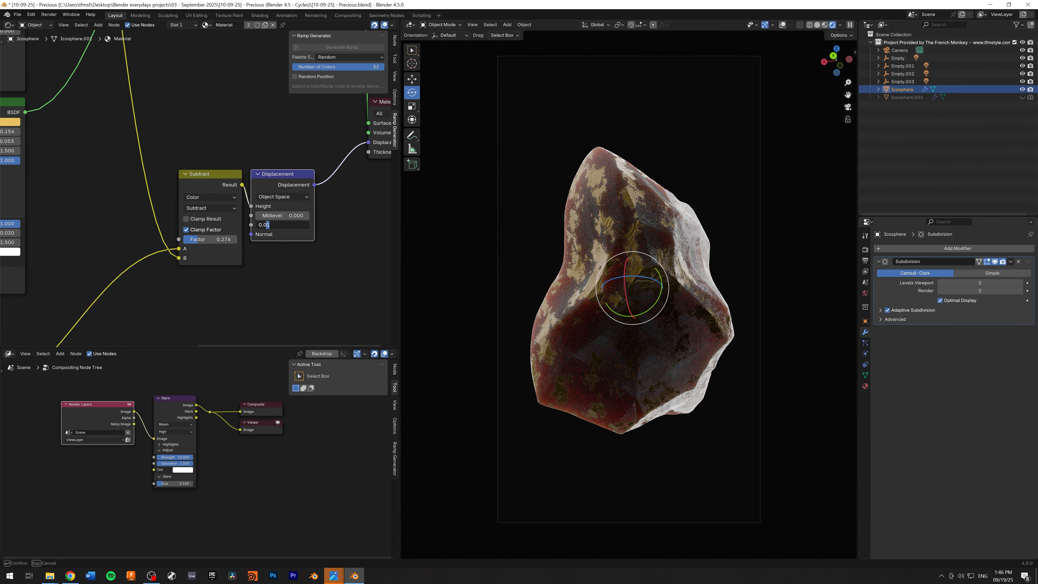
text(8)
key(Return)
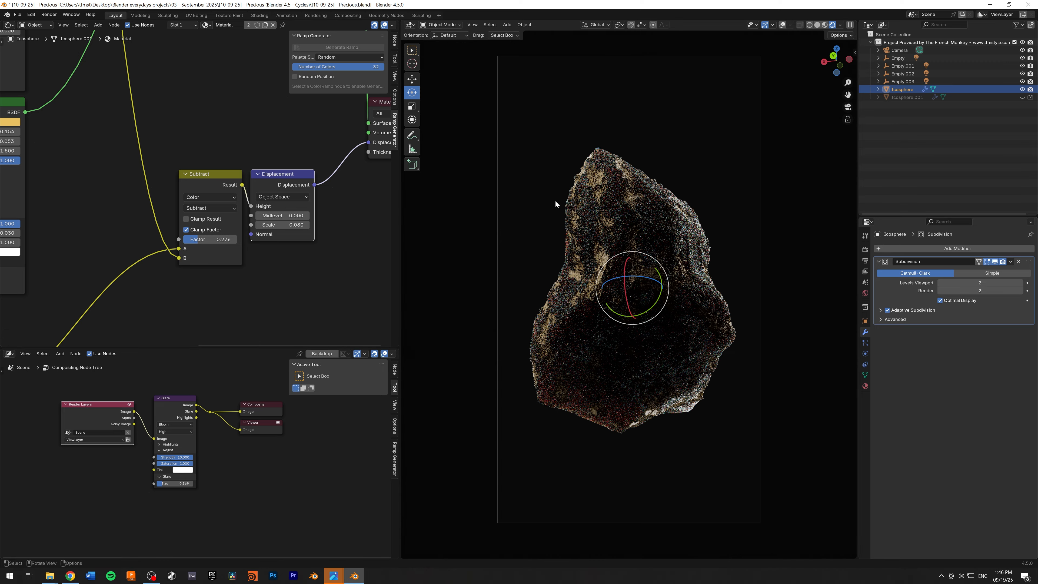
Examine the rock's displaced surface and gold patches up close from several angles, and return to the camera view
click(850, 106)
mouse_move(623, 170)
middle_down()
mouse_move(590, 165)
mouse_move(521, 273)
mouse_move(503, 257)
mouse_move(547, 231)
mouse_move(569, 245)
mouse_move(613, 176)
middle_up()
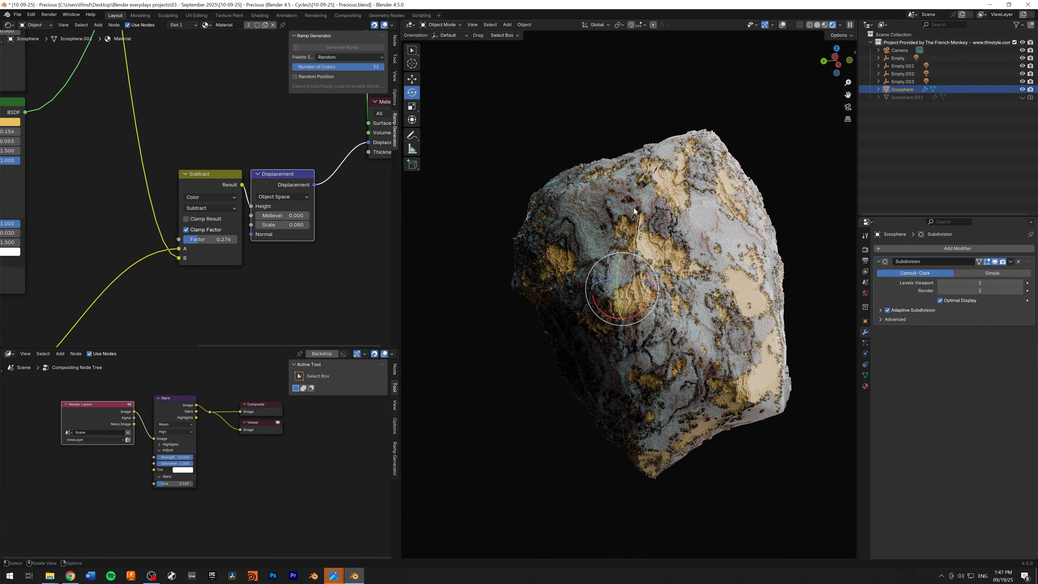
middle_drag(647, 212, 653, 255)
scroll(691, 221, up, 5)
middle_drag(704, 213, 657, 119)
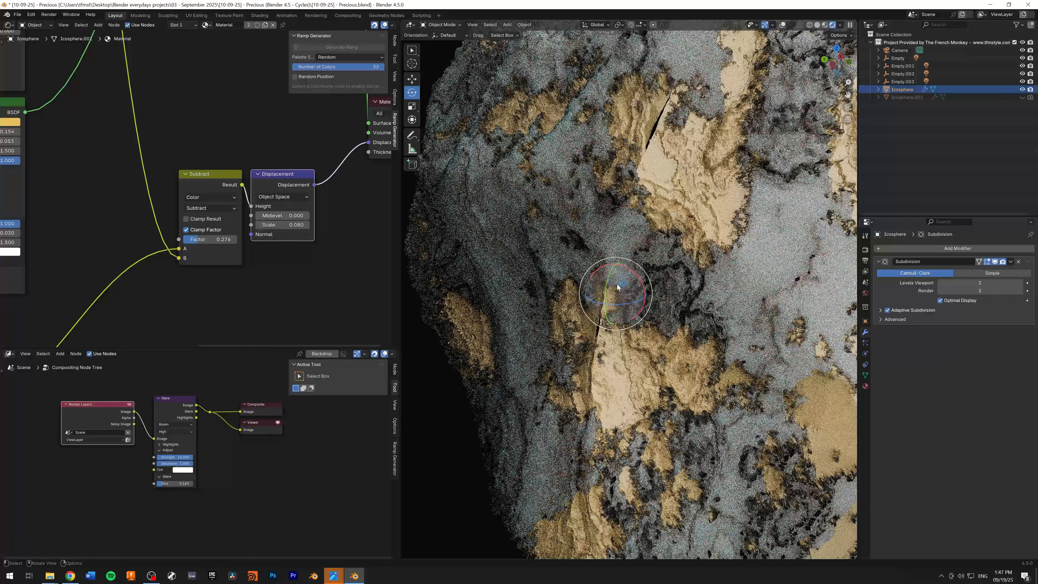
middle_drag(658, 262, 609, 265)
middle_drag(717, 194, 686, 200)
scroll(685, 201, down, 4)
key(KP_0)
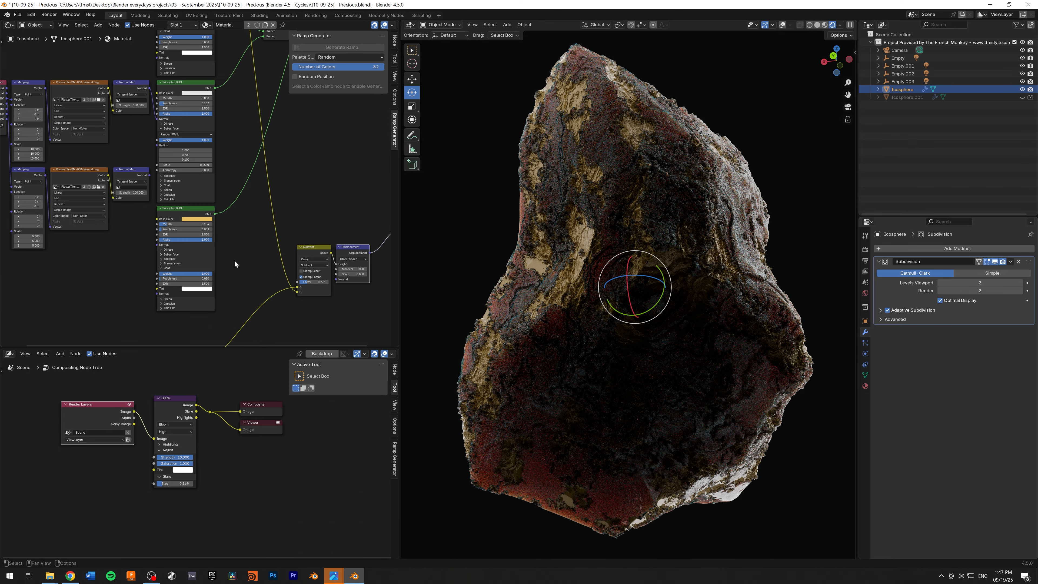
Examine the material's Principled BSDF shaders, their normal map inputs and their transmission settings
scroll(280, 183, down, 3)
middle_drag(280, 183, 297, 283)
scroll(285, 225, down, 3)
middle_drag(292, 210, 184, 189)
middle_drag(192, 231, 283, 156)
scroll(231, 142, down, 3)
scroll(277, 160, up, 4)
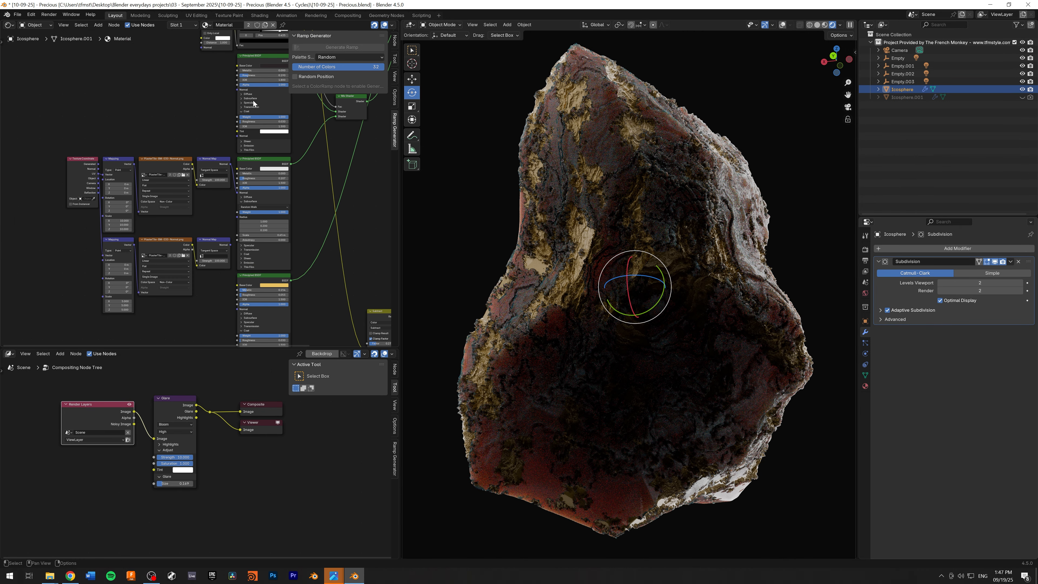
click(269, 107)
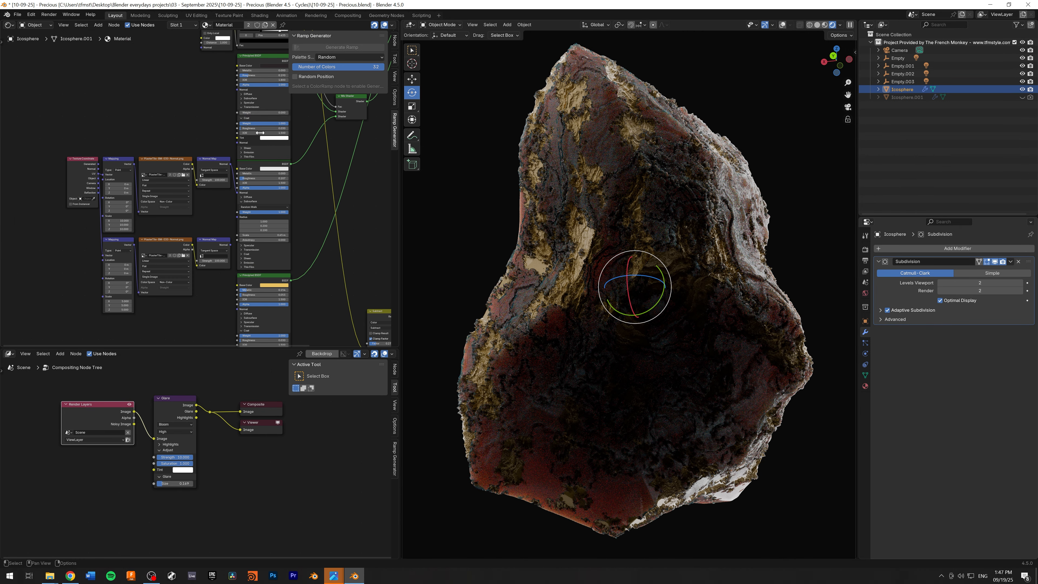
click(250, 108)
middle_drag(256, 283, 146, 218)
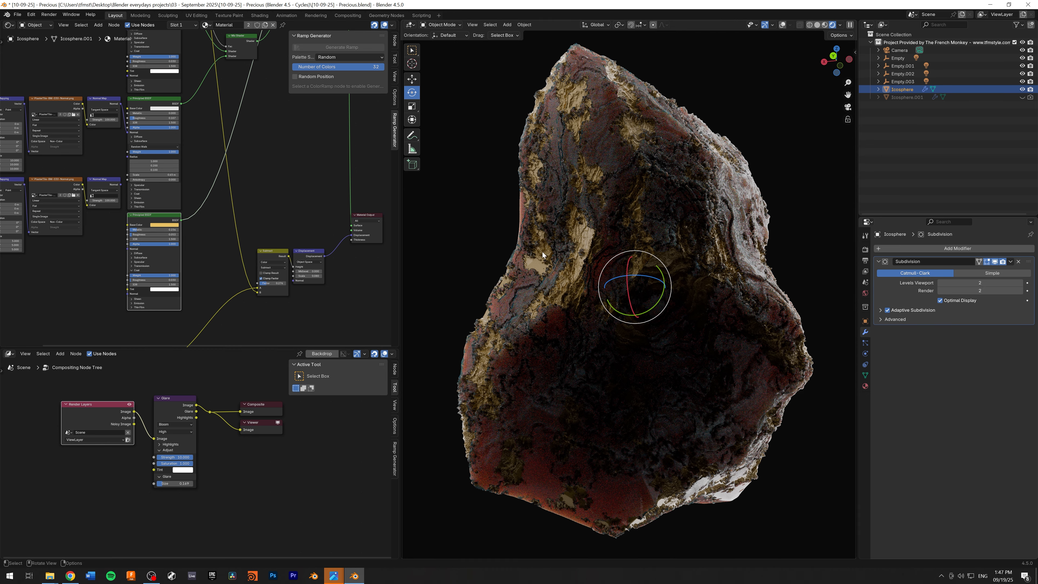
middle_drag(155, 98, 169, 143)
click(169, 143)
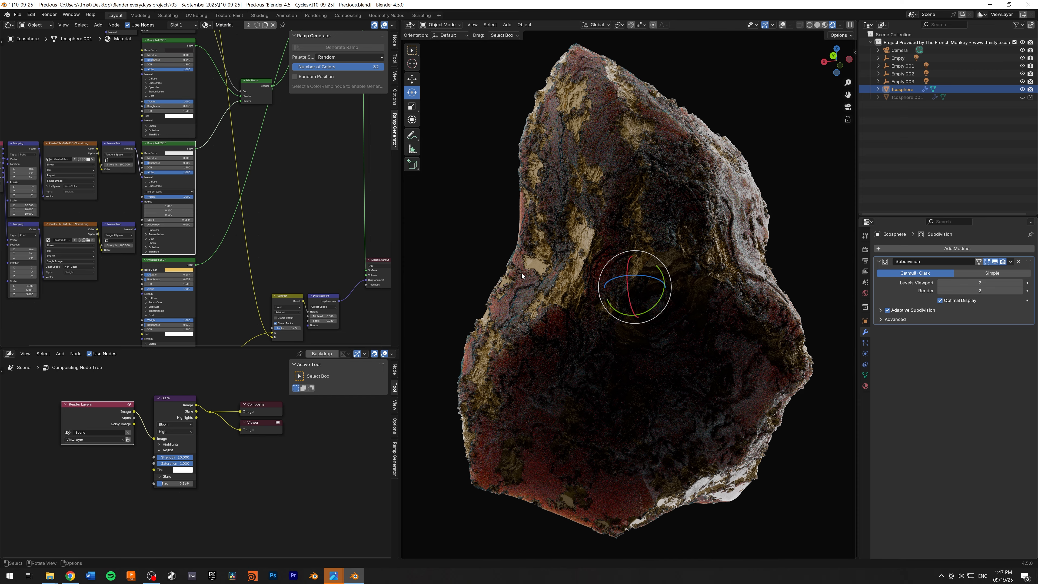
Inspect the Ambient Occlusion node and the Color Ramp that drives the first Mix Shader's factor
middle_drag(330, 251, 352, 327)
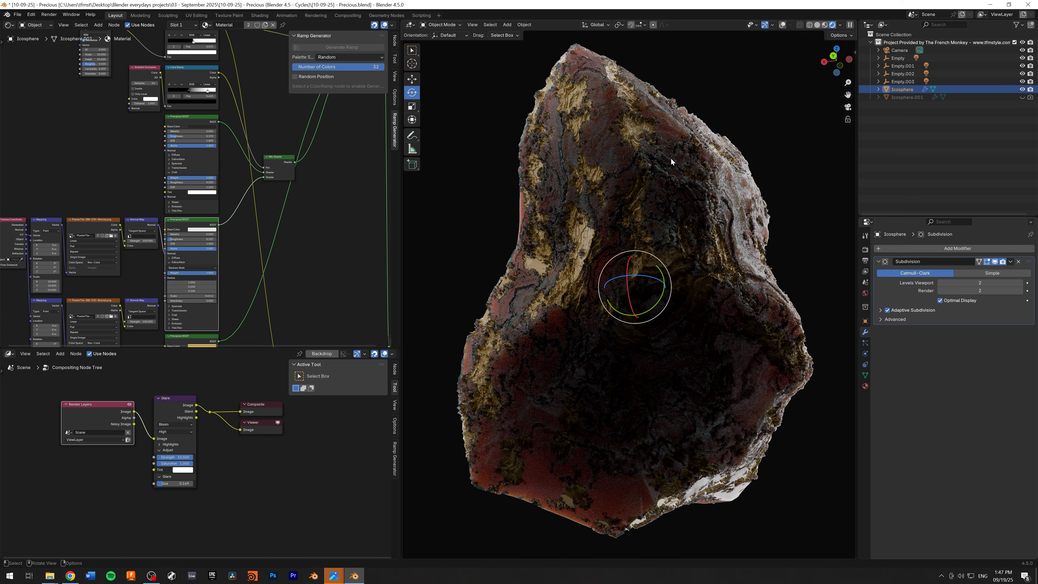
middle_drag(240, 126, 266, 169)
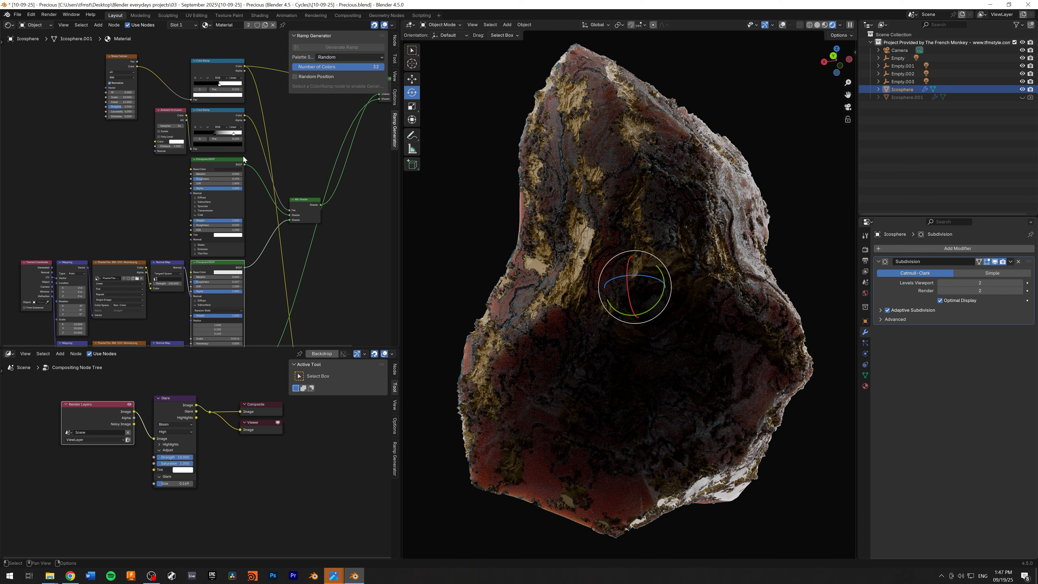
click(170, 111)
scroll(192, 184, up, 7)
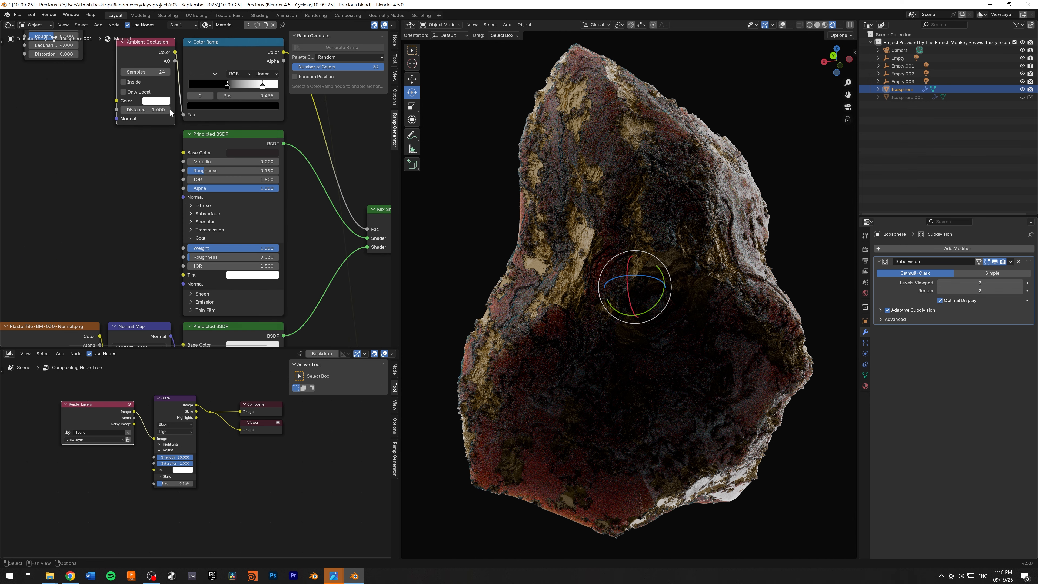
middle_drag(153, 163, 106, 233)
middle_drag(293, 154, 205, 92)
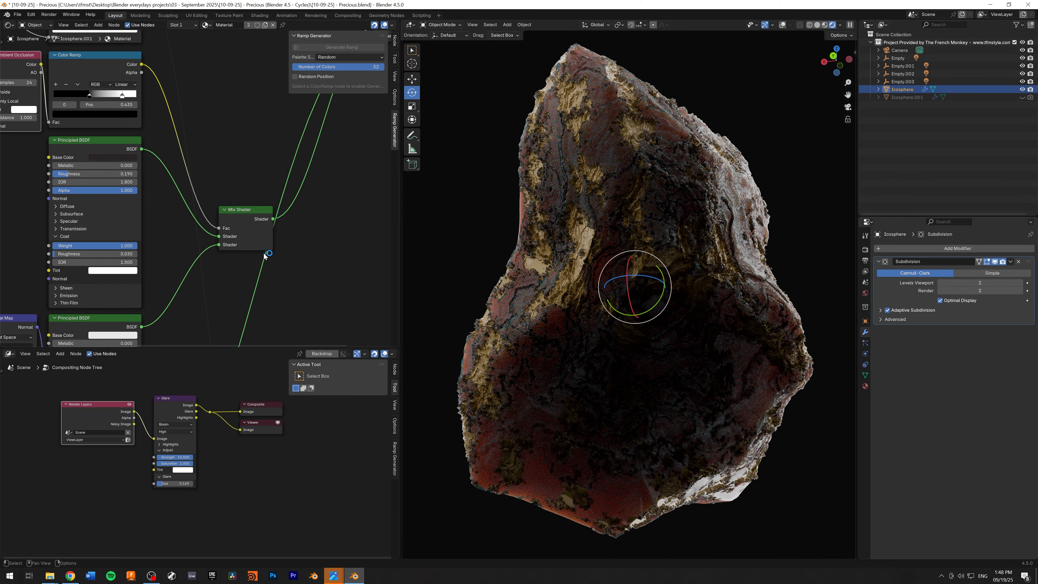
Rearrange the two Mix Shader nodes so they sit closer together in the material's node tree
drag(241, 212, 240, 174)
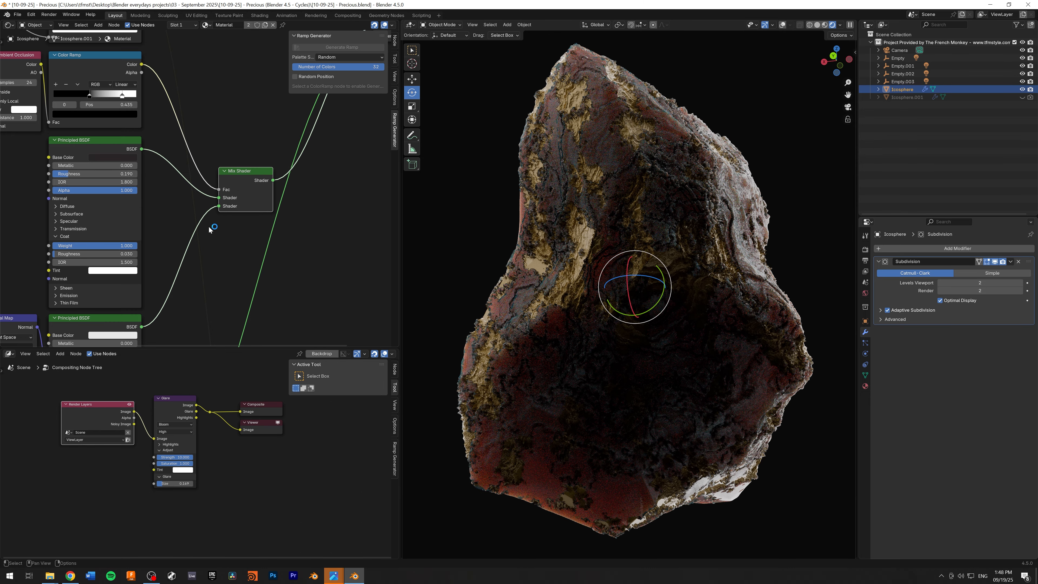
middle_drag(96, 231, 122, 167)
scroll(199, 192, down, 8)
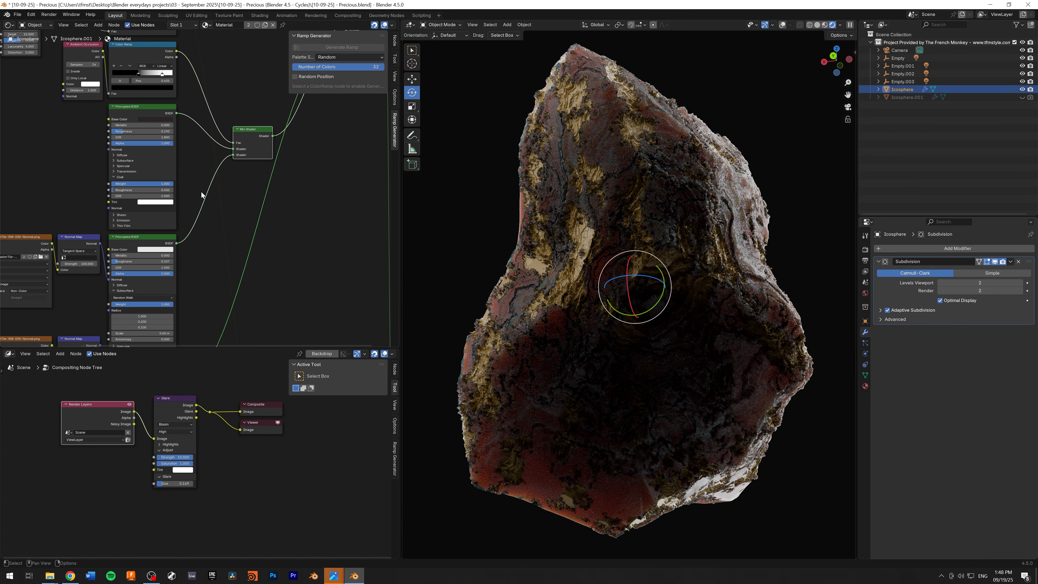
drag(250, 58, 229, 118)
Adjust the scale of the Noise Texture that feeds the upper Color Ramp
middle_drag(228, 142, 295, 217)
scroll(163, 155, up, 6)
mouse_move(42, 60)
mouse_down()
mouse_move(34, 66)
mouse_move(42, 61)
mouse_up()
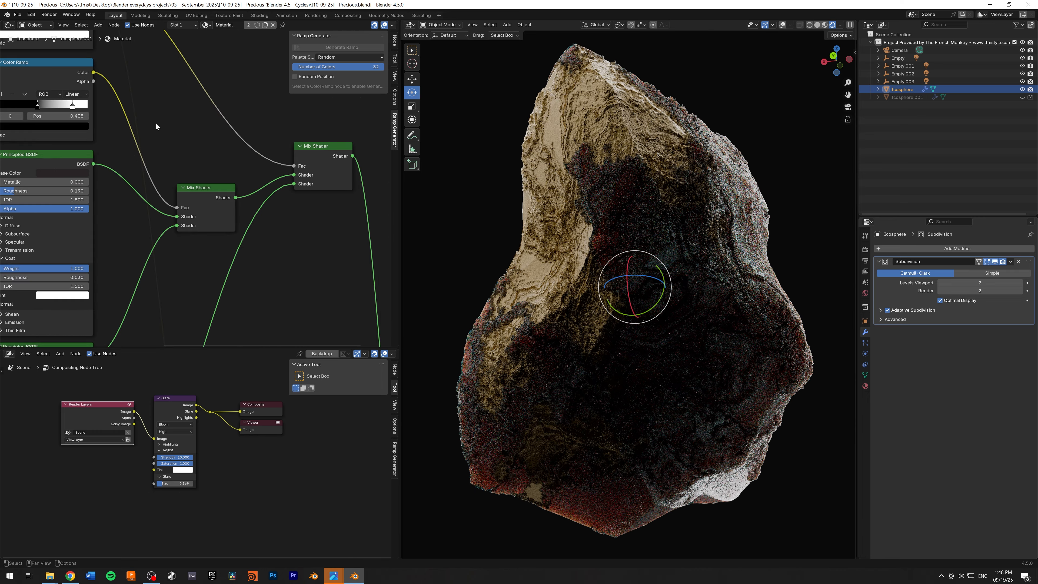
Inspect the two rows of Noise Texture and Color Ramp nodes combined by the Mix node
scroll(202, 188, down, 8)
middle_drag(251, 232, 221, 82)
scroll(236, 193, down, 4)
middle_drag(237, 208, 298, 123)
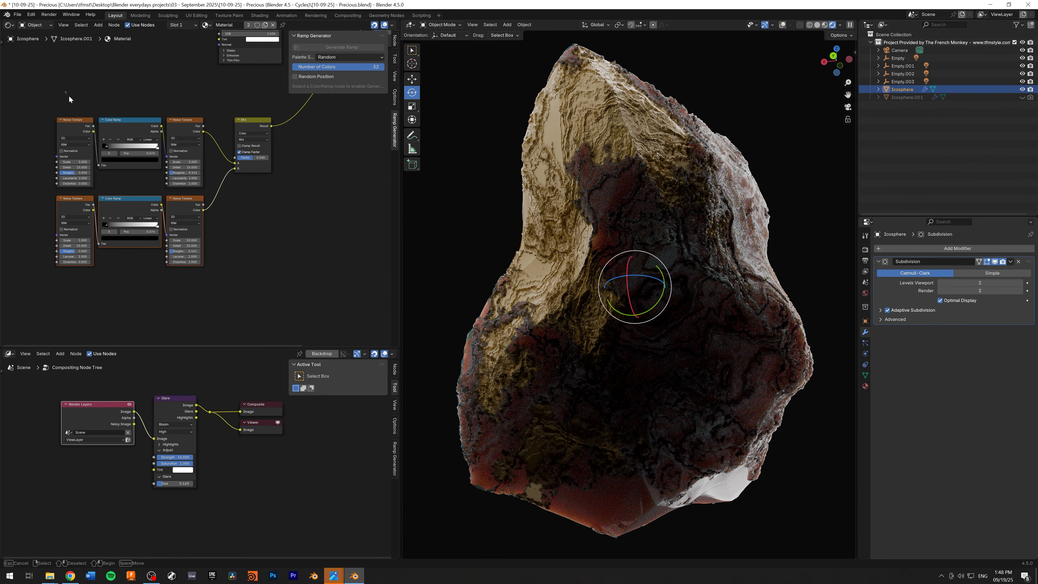
drag(68, 94, 181, 156)
drag(32, 205, 215, 279)
click(276, 215)
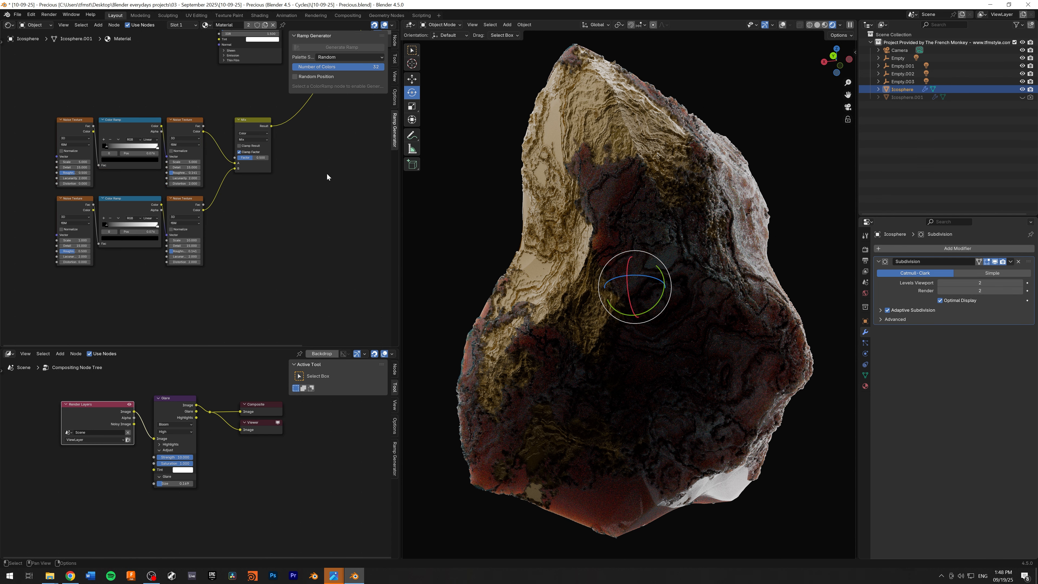
Trace how the Color Ramp and noise Mix outputs pass through the Subtract node into the Displacement node
middle_drag(350, 126, 162, 218)
scroll(161, 218, down, 3)
middle_drag(178, 151, 216, 236)
middle_drag(224, 115, 275, 253)
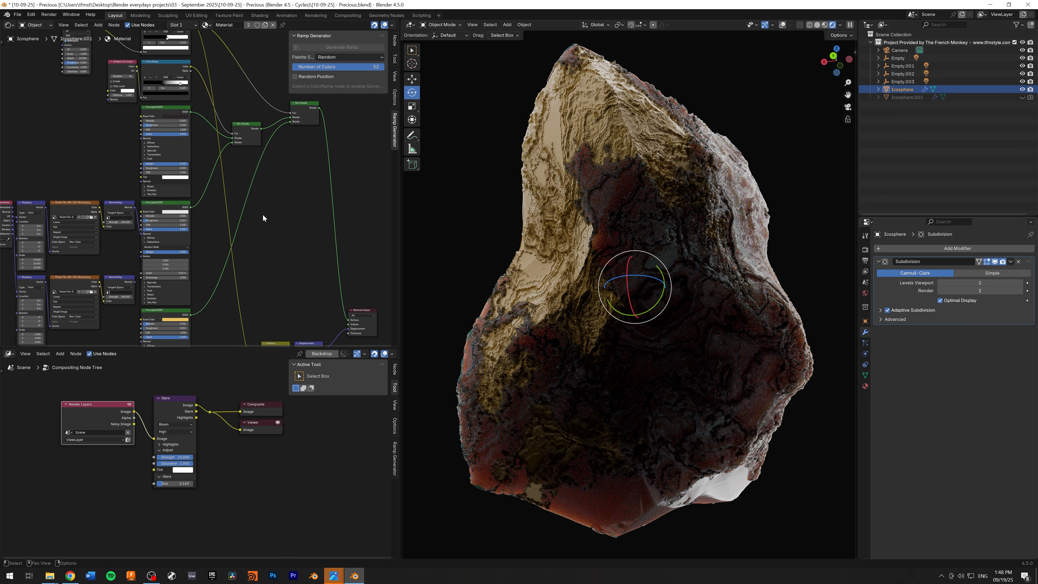
middle_drag(262, 214, 272, 265)
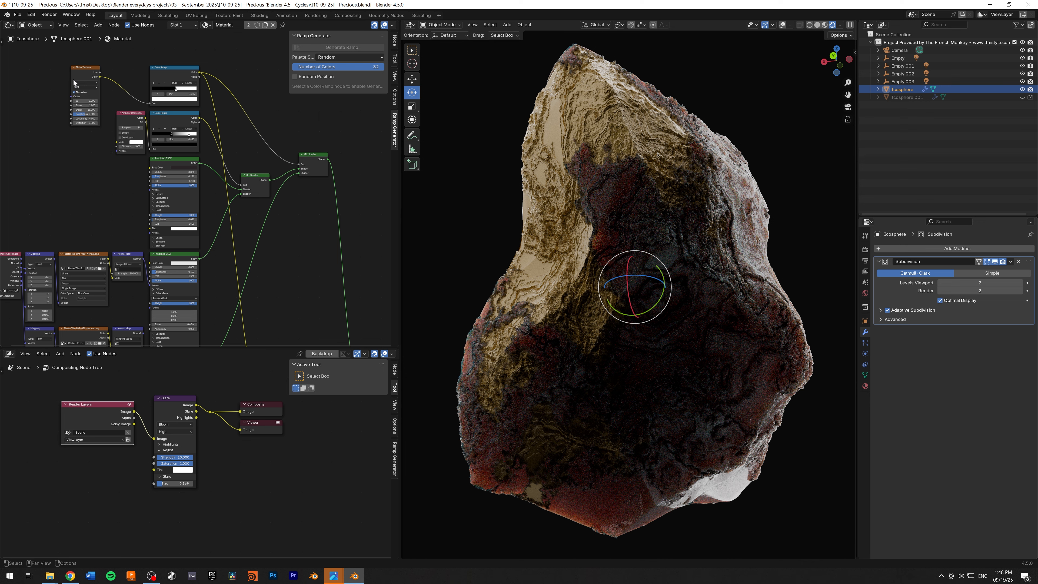
middle_drag(266, 264, 228, 97)
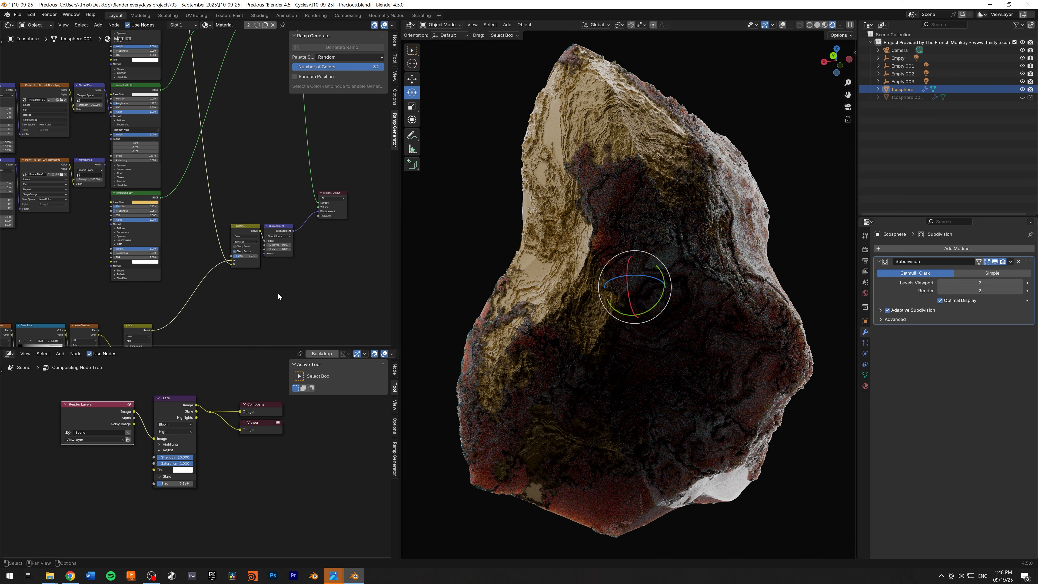
middle_drag(278, 292, 196, 293)
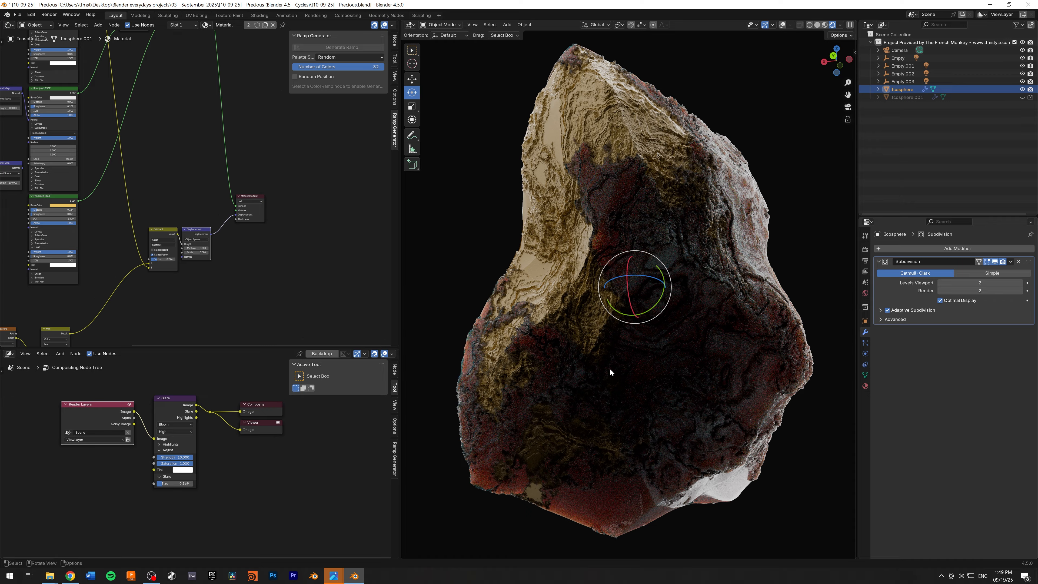
Set the scale of the Noise Texture feeding the upper Color Ramp to 2
middle_drag(151, 153, 266, 281)
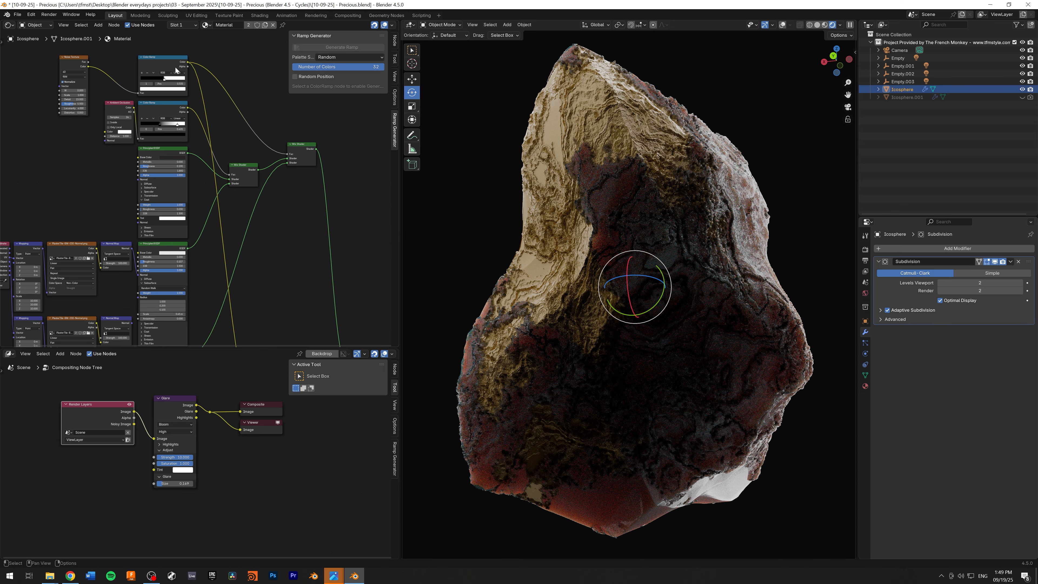
scroll(148, 122, up, 3)
click(88, 116)
text(2)
key(Return)
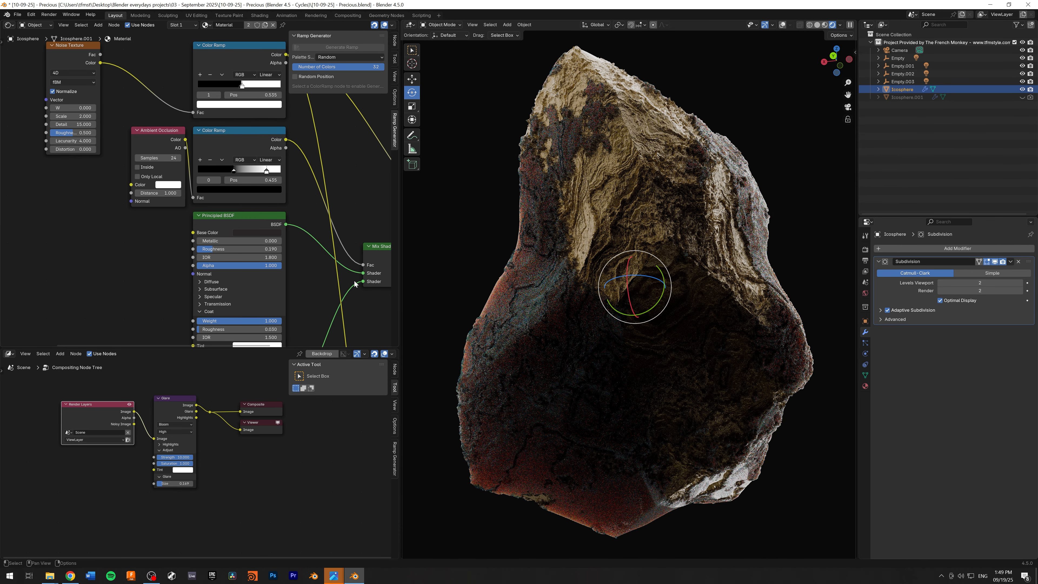
middle_drag(347, 210, 226, 113)
scroll(229, 115, down, 1)
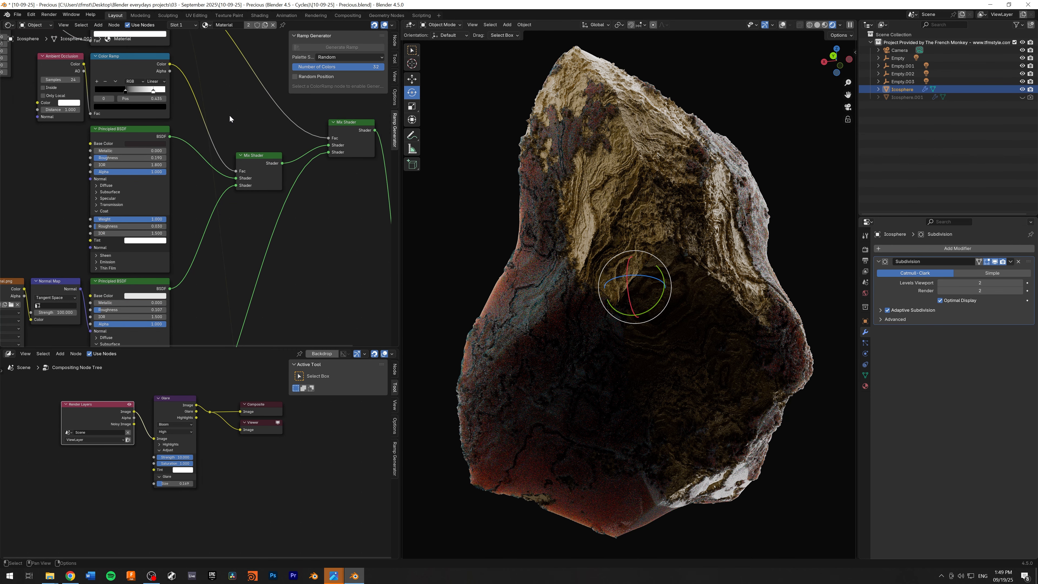
middle_drag(209, 218, 179, 155)
scroll(179, 155, up, 1)
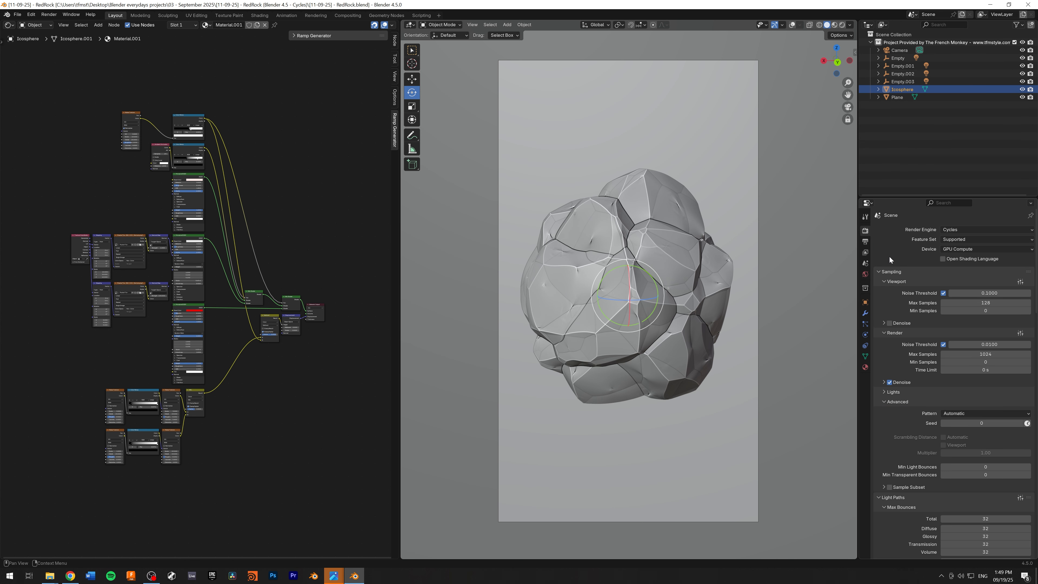
Check the Icosphere's modifiers in the RedRock file and inspect its mesh shape, returning to the camera view
click(866, 312)
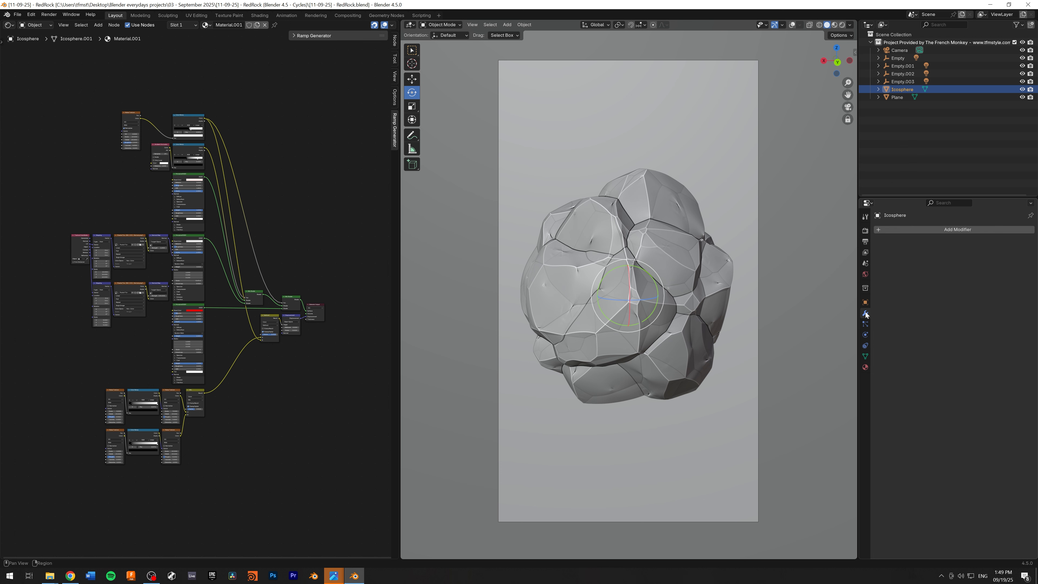
click(908, 87)
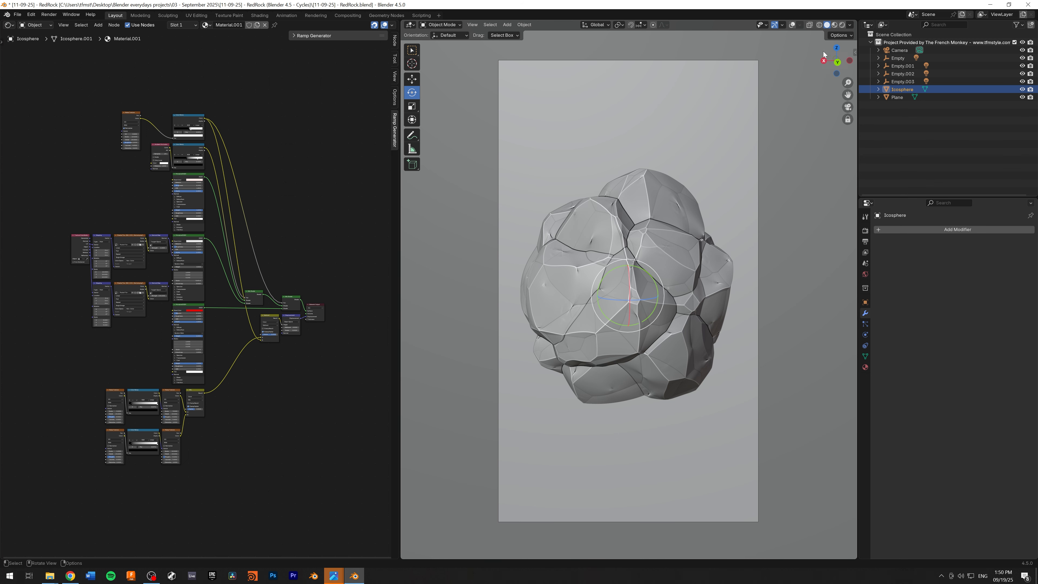
click(848, 107)
scroll(622, 285, up, 9)
mouse_move(621, 286)
middle_down()
mouse_move(636, 267)
mouse_move(681, 259)
mouse_move(772, 284)
mouse_move(846, 289)
mouse_move(426, 292)
mouse_move(432, 341)
mouse_move(794, 277)
mouse_move(678, 273)
middle_up()
key(KP_0)
Switch the viewport to rendered shading and view the nodes of Material.001
click(842, 25)
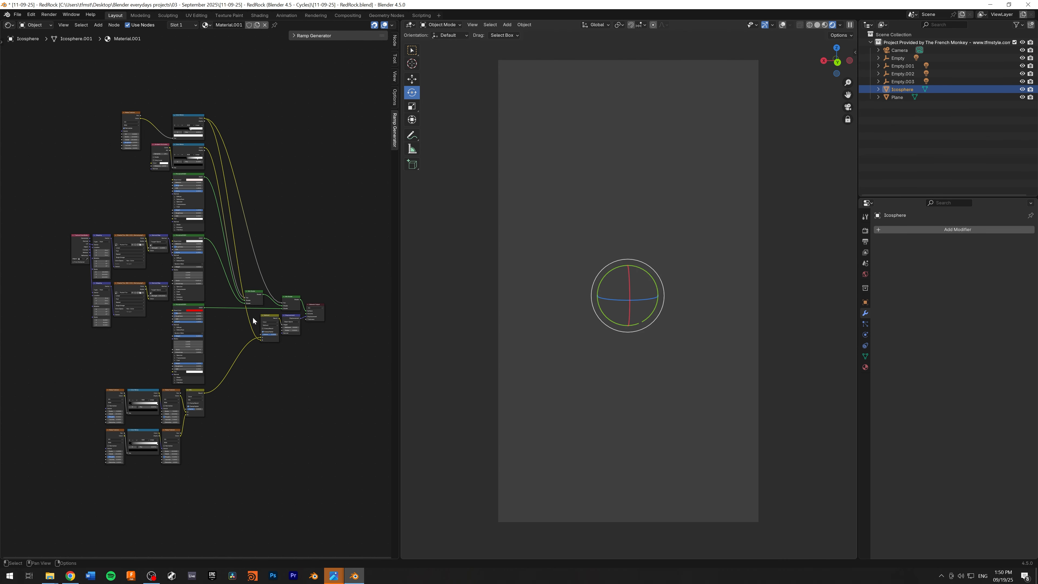
middle_drag(277, 402, 277, 373)
scroll(236, 319, up, 3)
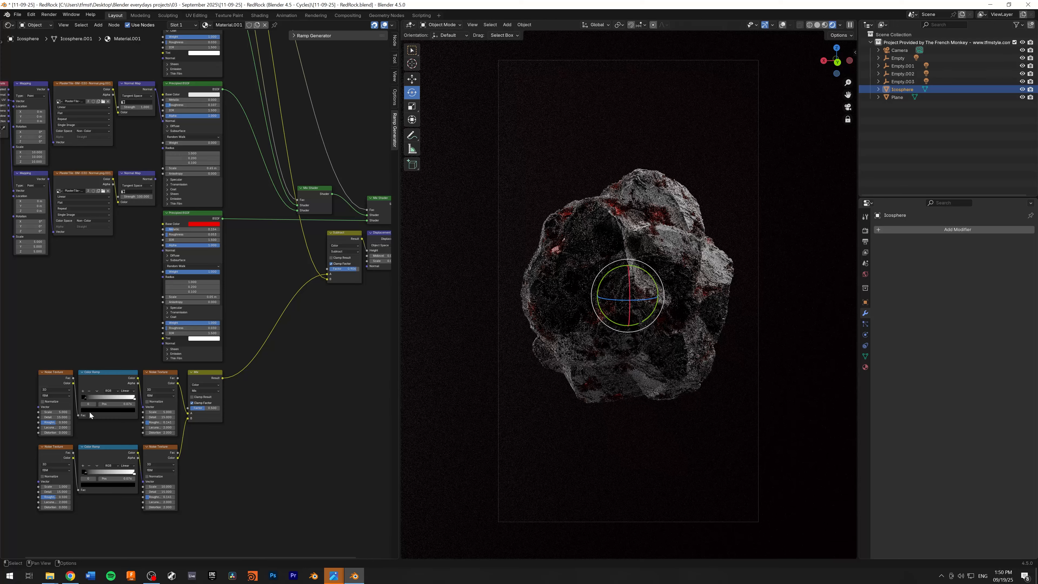
Delete the lower Mapping, PlasterTile normal image and Normal Map nodes from Material.001
middle_drag(125, 255, 208, 345)
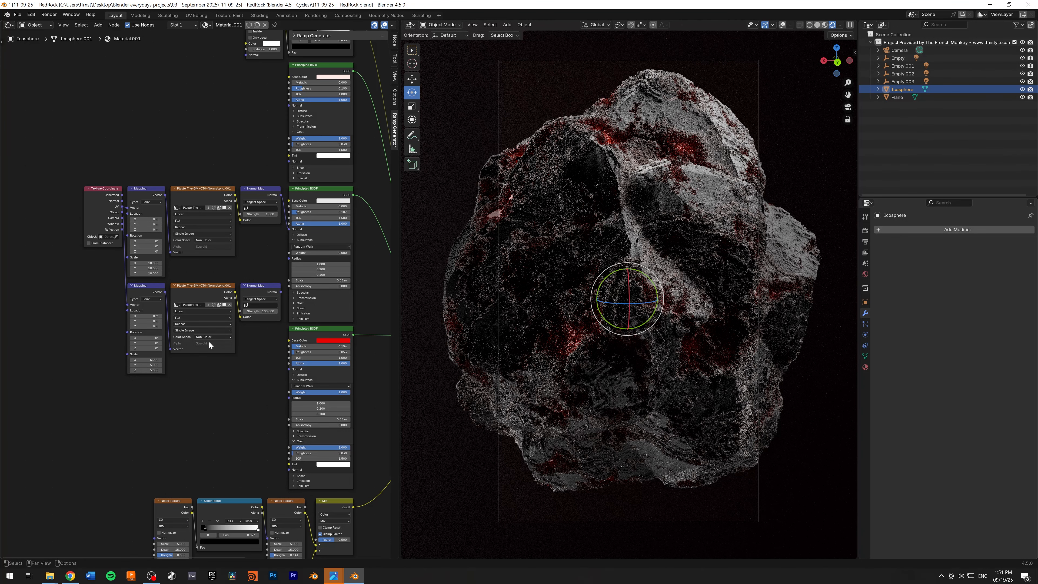
scroll(234, 253, up, 3)
drag(288, 350, 108, 308)
key(x)
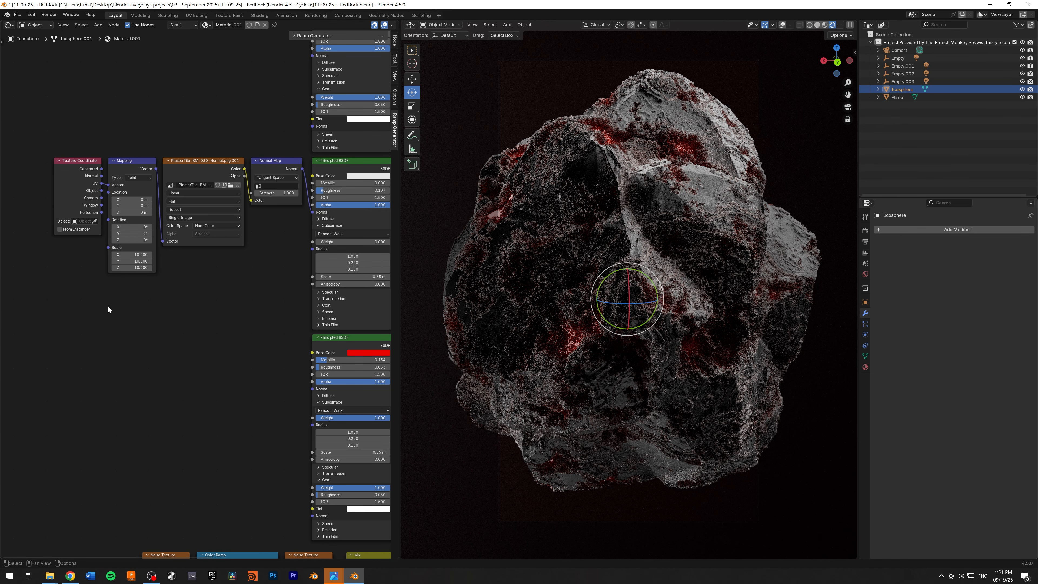
Set the Displacement node's scale to 0.04 in Material.001
middle_drag(208, 272, 163, 326)
scroll(163, 326, up, 2)
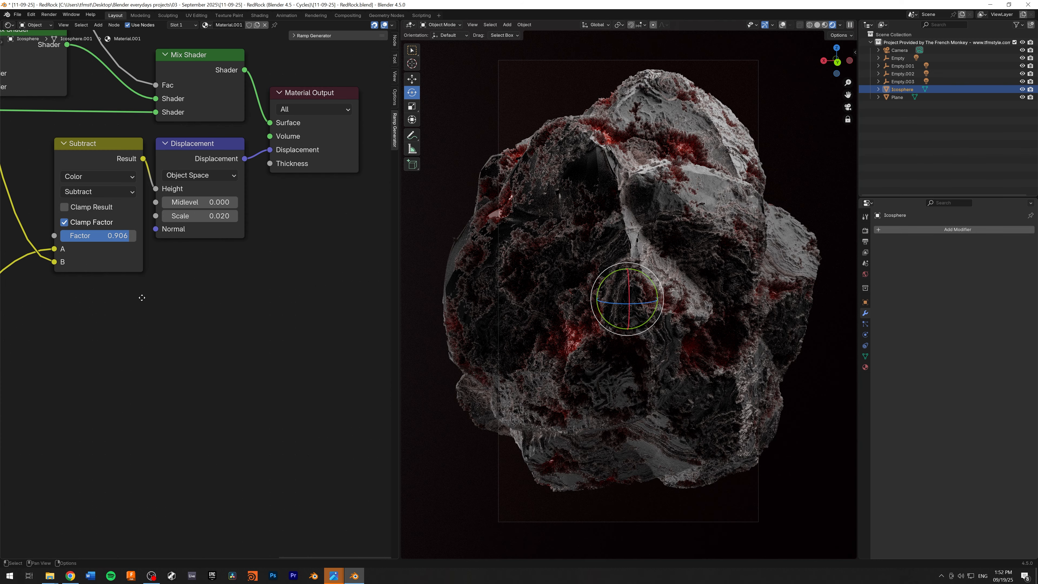
scroll(238, 208, up, 1)
double_click(233, 209)
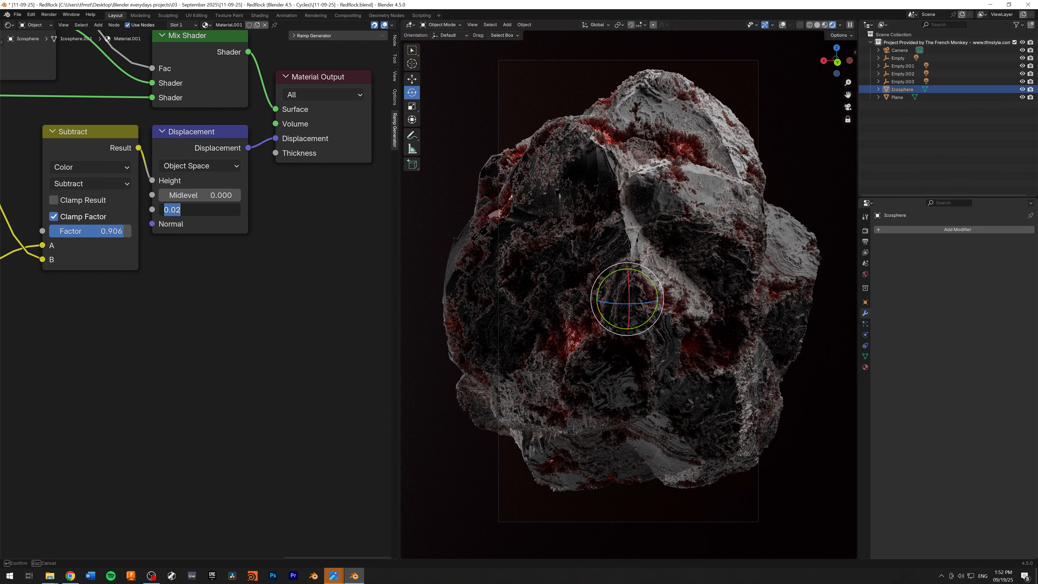
text(0.04)
key(Return)
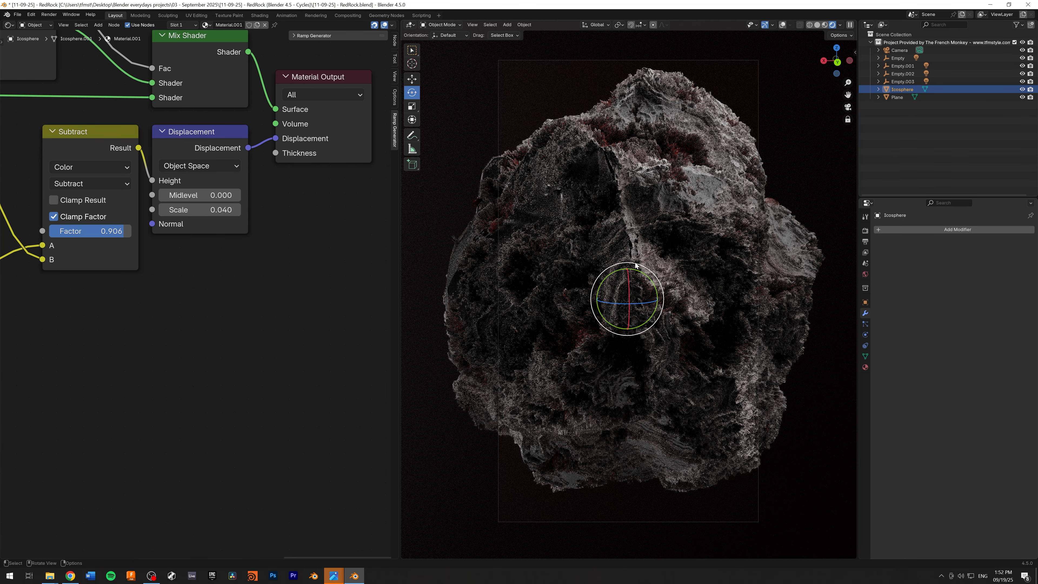
Set the Displacement node's scale to 0.01 in Material.001 and view the rock from the camera
double_click(196, 209)
text(0.04)
key(shift+Left)
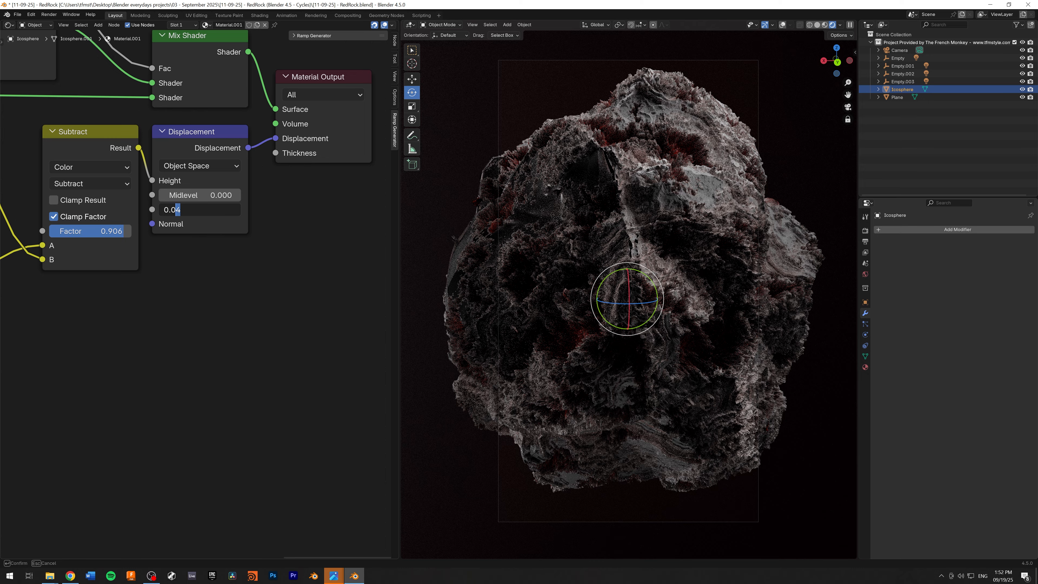
text(1)
key(Return)
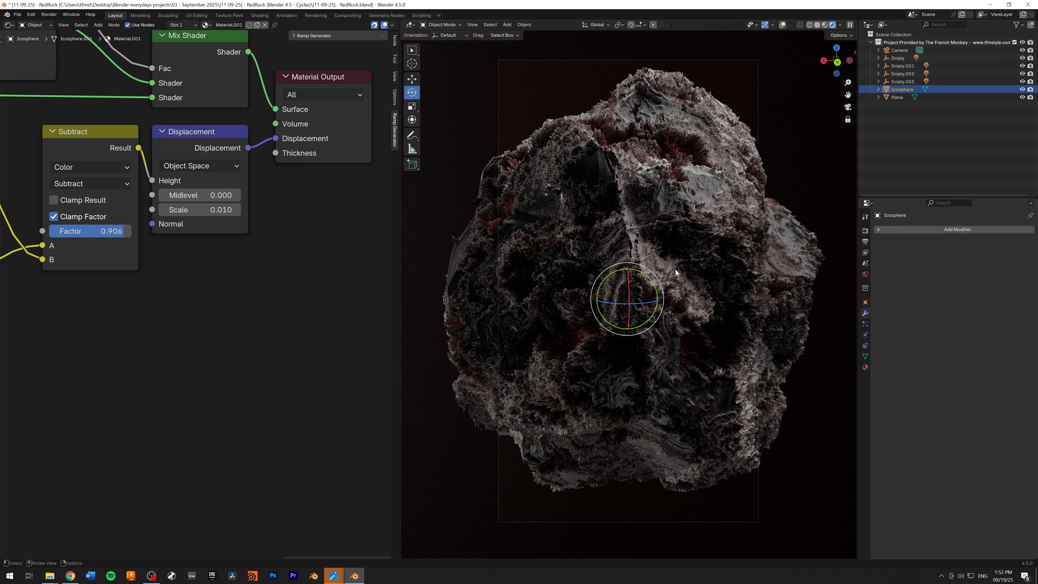
key(KP_0)
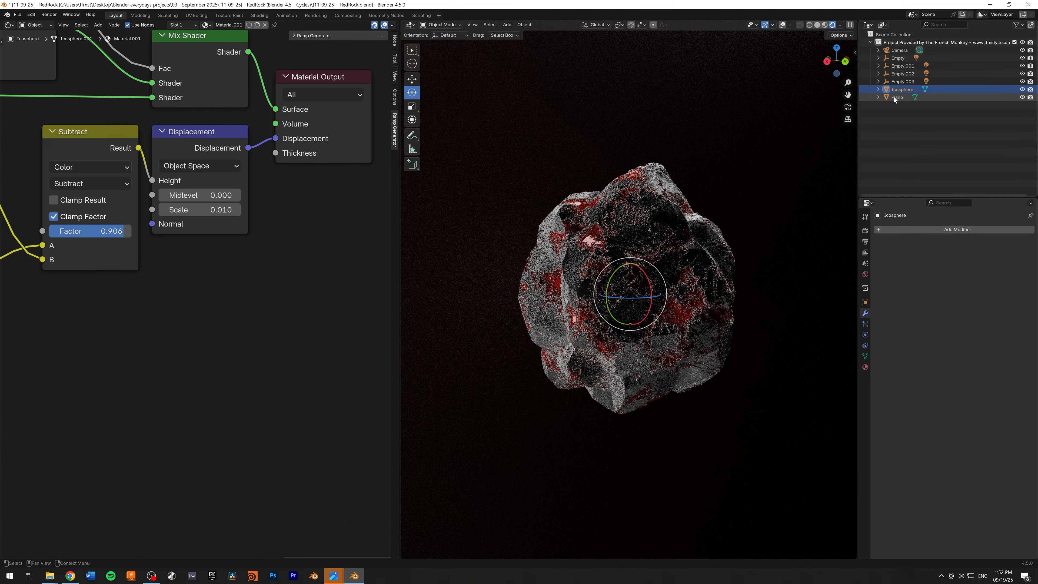
Review the rest of the RedRock scene by selecting the background Plane, the light empties and the camera in turn
click(894, 97)
middle_drag(495, 181, 689, 165)
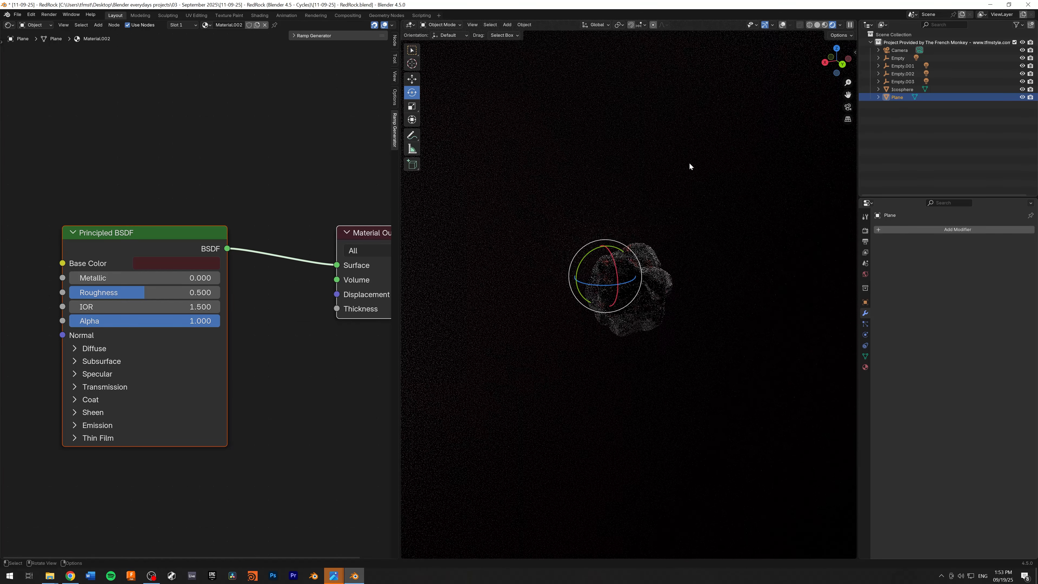
click(902, 66)
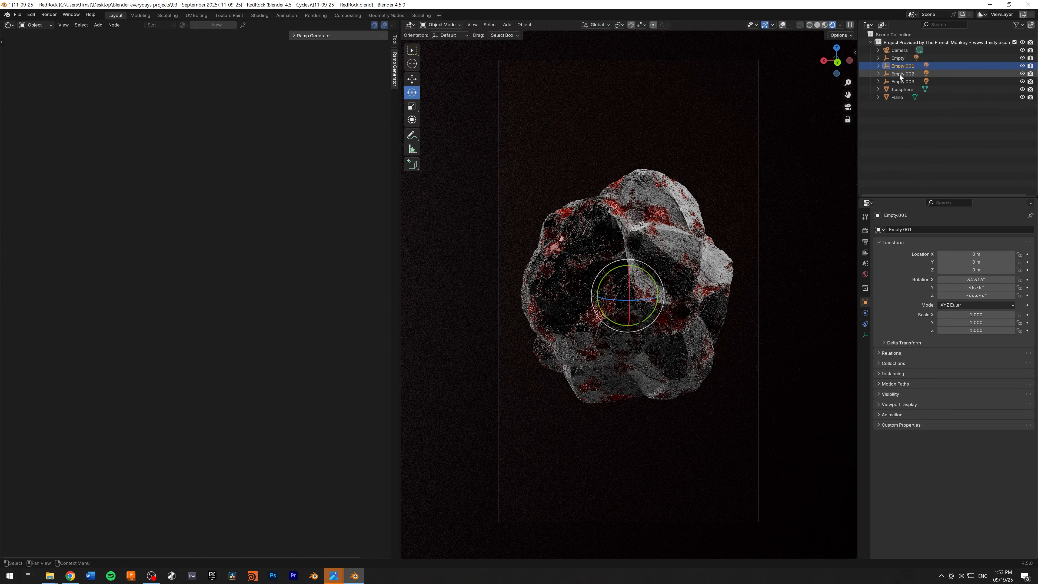
click(900, 74)
click(899, 79)
click(900, 58)
click(900, 50)
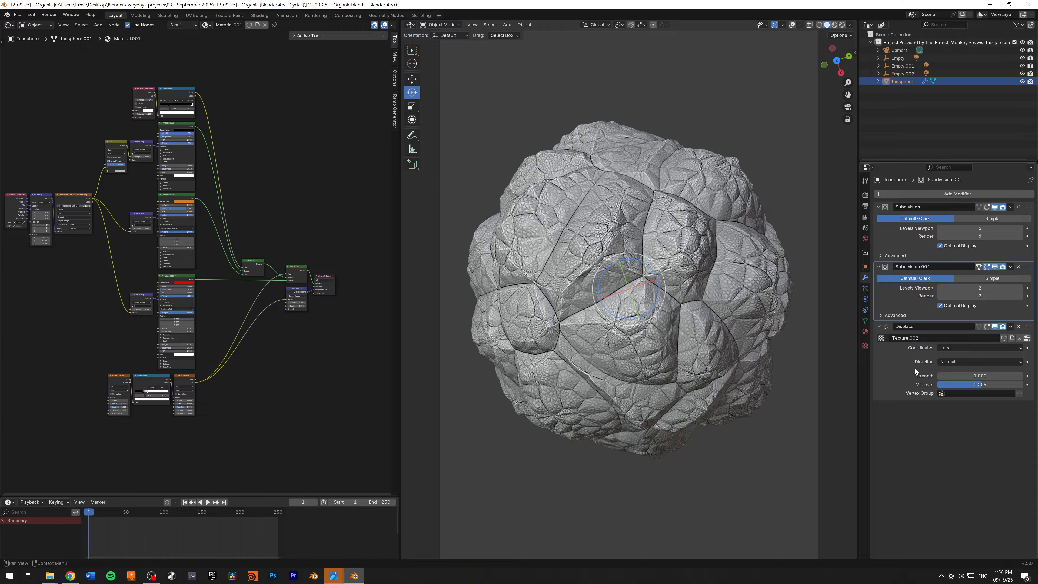
In the Organic file, show the texture settings of the Icosphere's Displace modifier
click(908, 362)
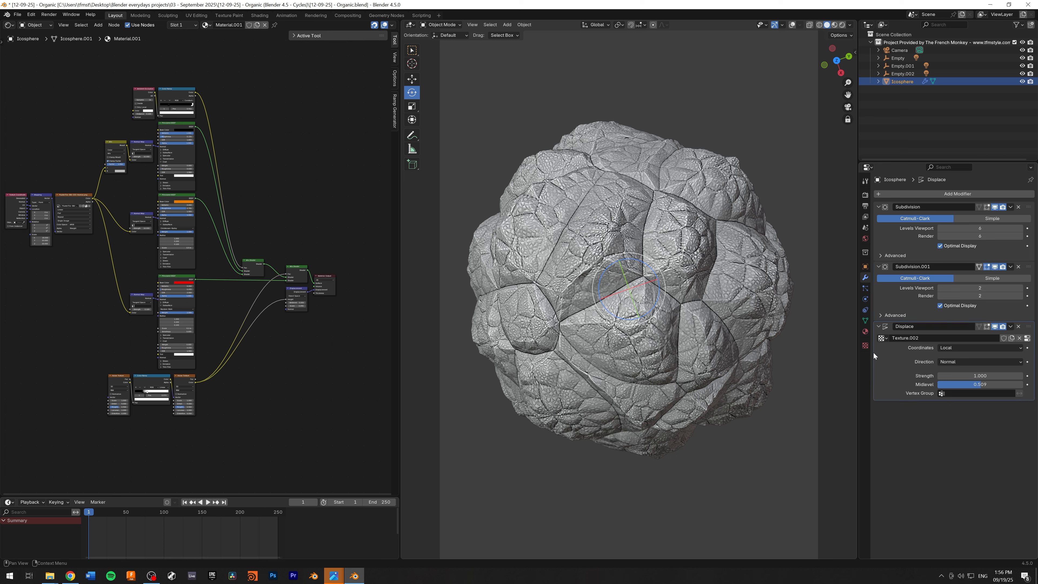
click(866, 346)
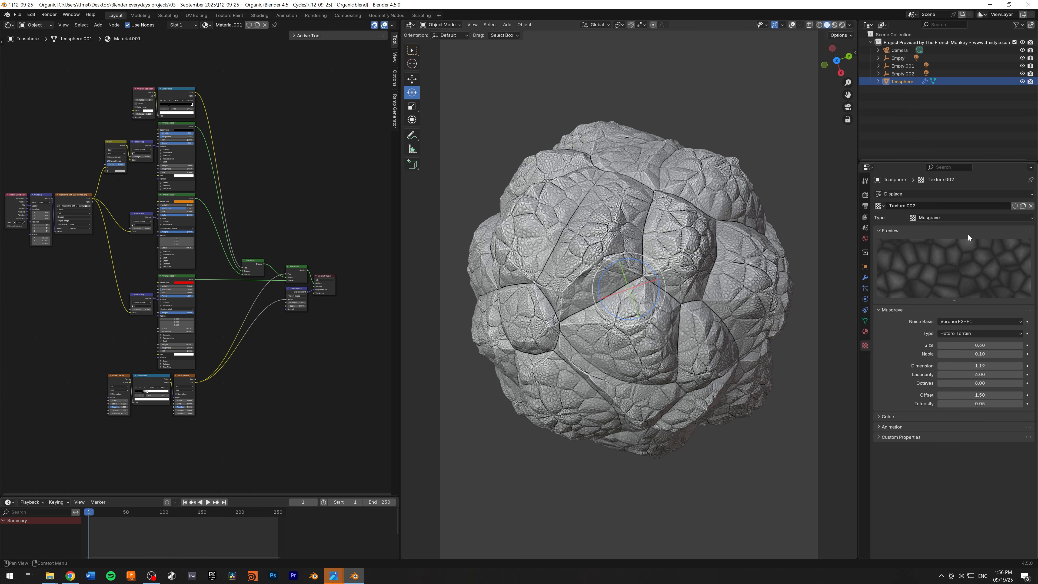